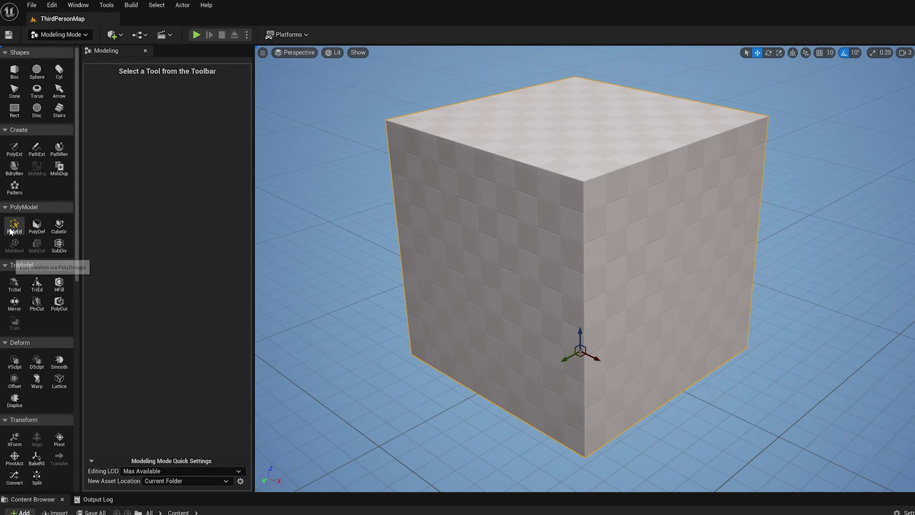
Open the cube for PolyGroup editing and insert two vertical edge loops across its shaded side face.
scroll(360, 271, "up", 1)
middle_click_drag(360, 271, 323, 262)
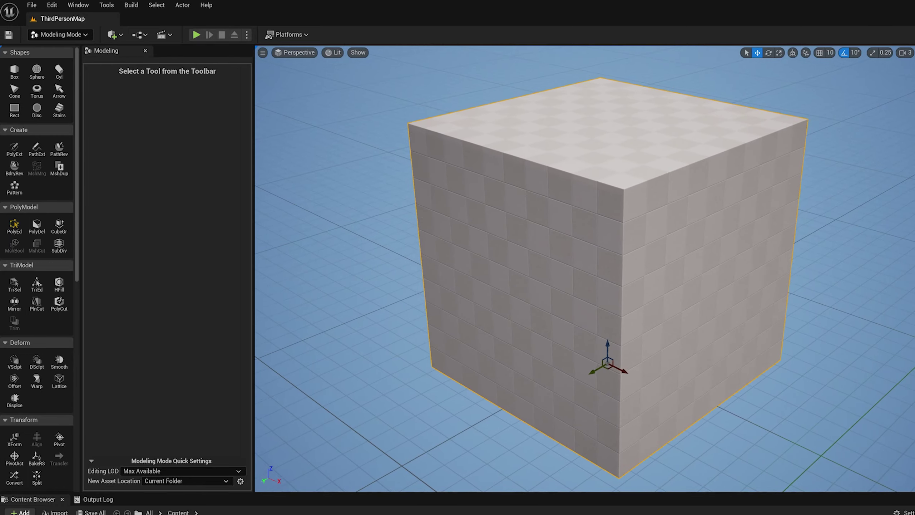
scroll(360, 271, "down", 2)
left_click(15, 226)
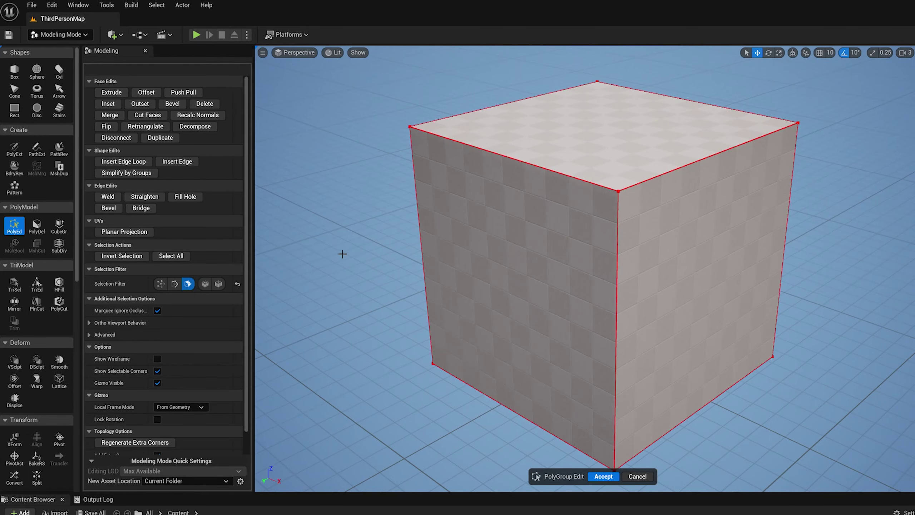
left_click(124, 162)
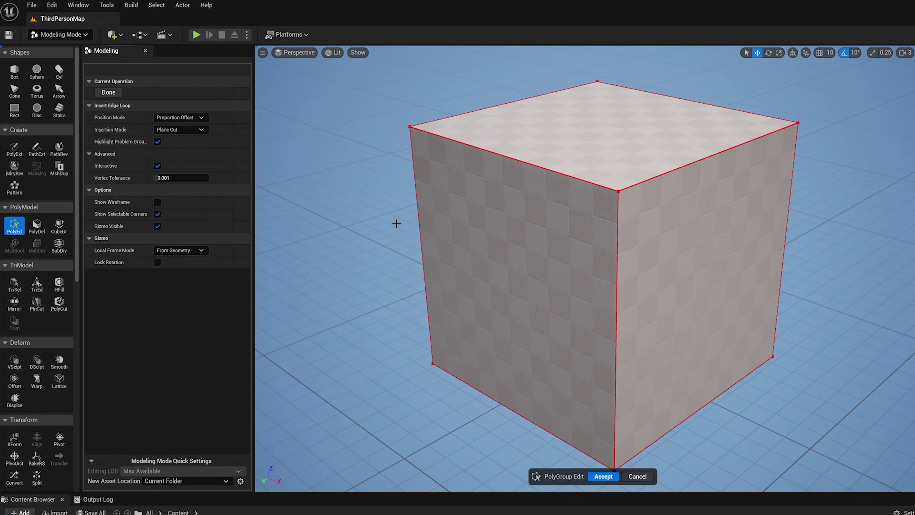
right_click_drag(396, 224, 362, 211, "alt")
left_click_drag(362, 210, 326, 198, "alt")
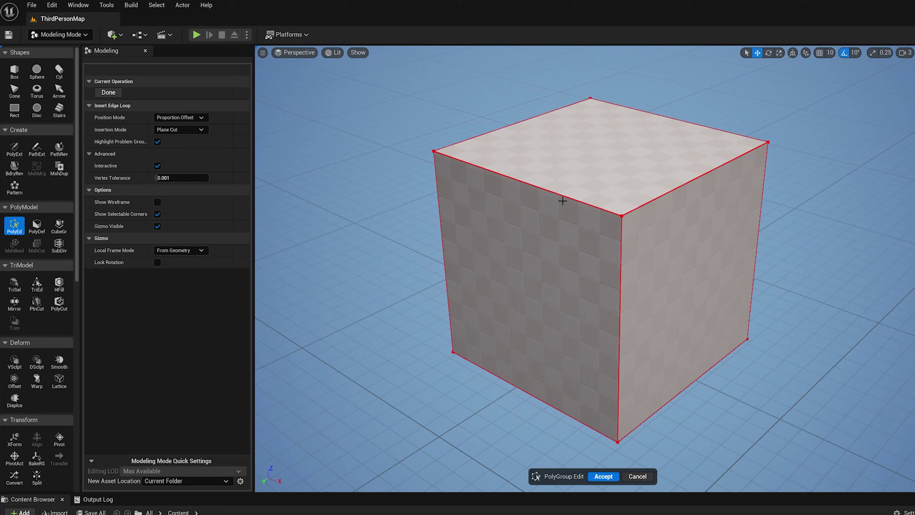
left_click(450, 159)
left_click(511, 177)
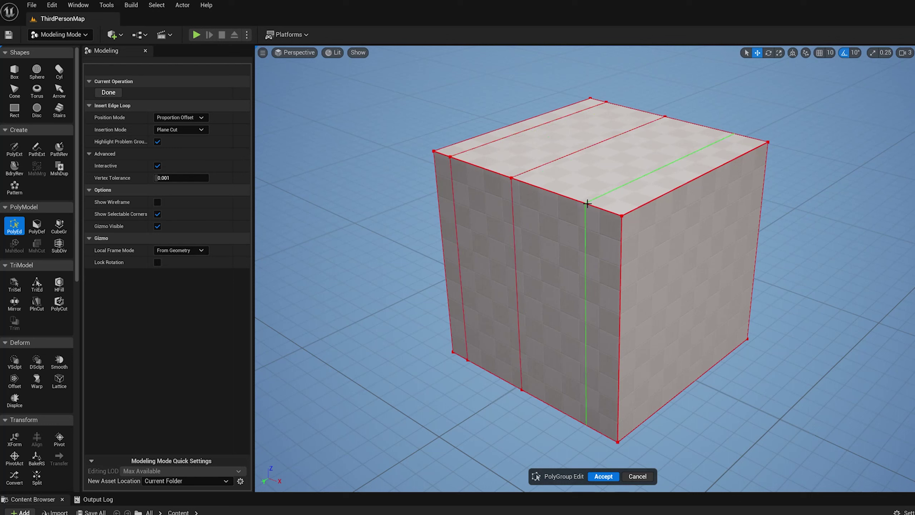
Insert two horizontal edge loops around the upper part of the cube and finish the edge loop operation.
left_click(621, 243)
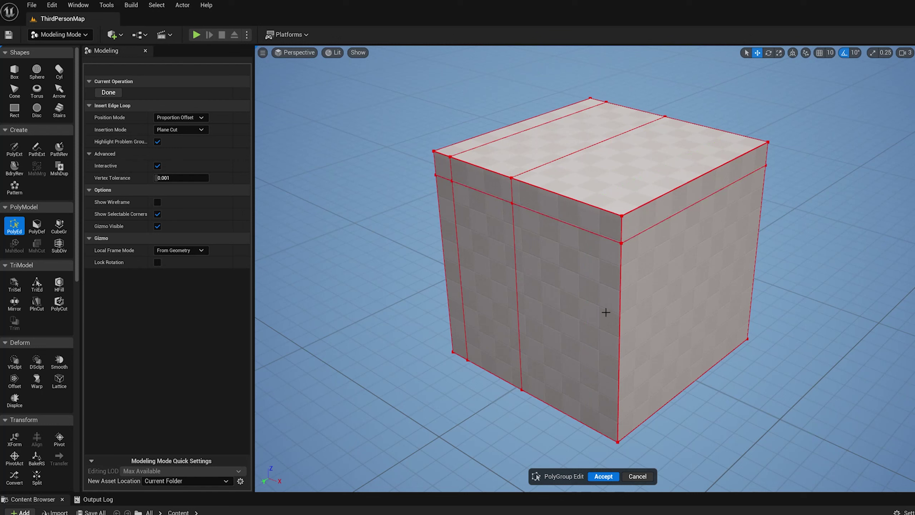
left_click(620, 268)
left_click(113, 94)
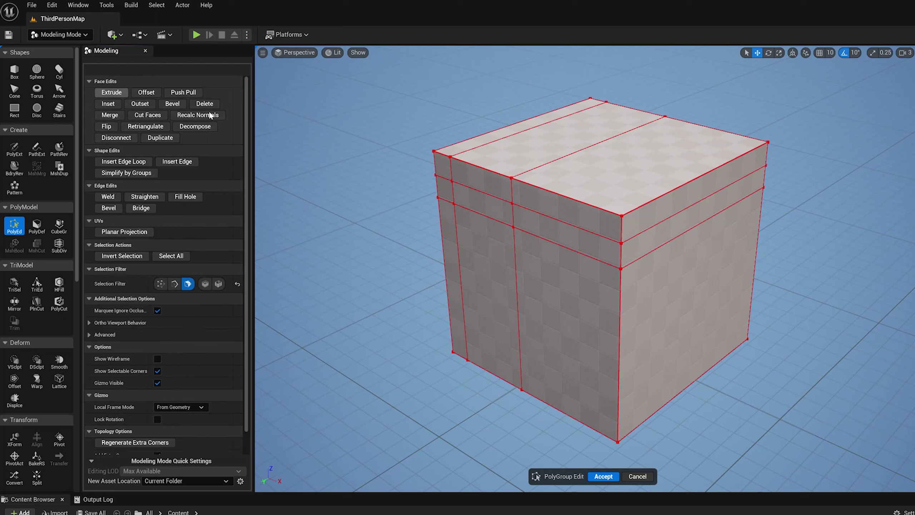
Try Push Pull on the wide face between the two horizontal loops, and undo it.
left_click(544, 221)
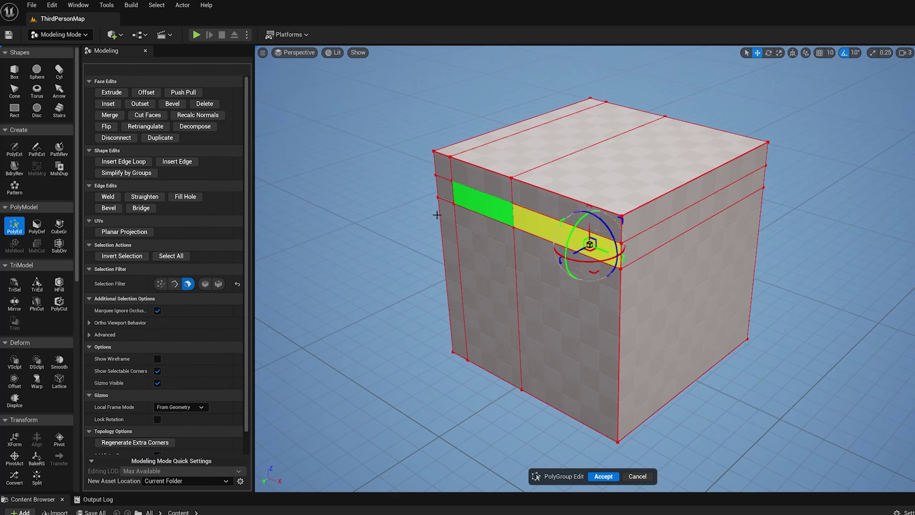
left_click(180, 91)
left_click(788, 117)
left_click_drag(788, 117, 802, 152, "alt")
key("ctrl+z")
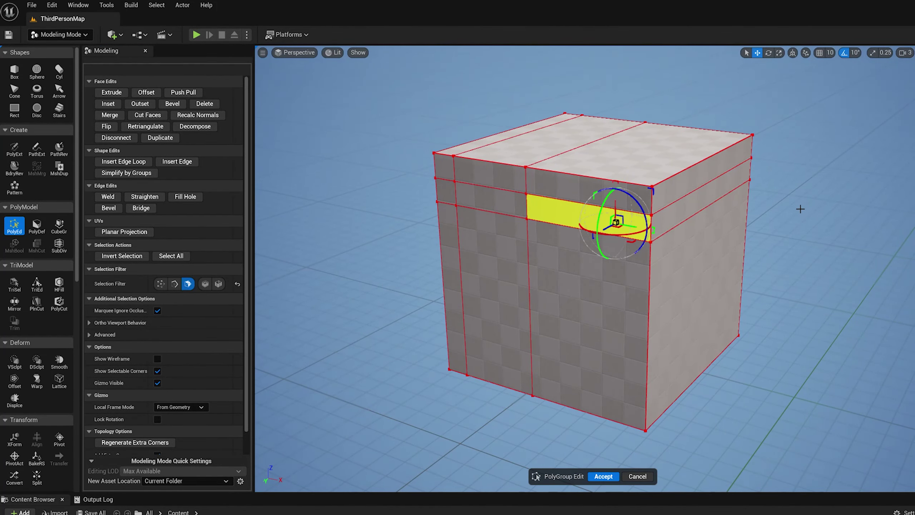
Undo the edge loop insertions back to the plain cube.
left_click_drag(810, 229, 815, 246, "alt")
key("ctrl+z")
key("ctrl+z")
key("ctrl+z")
key("ctrl+z")
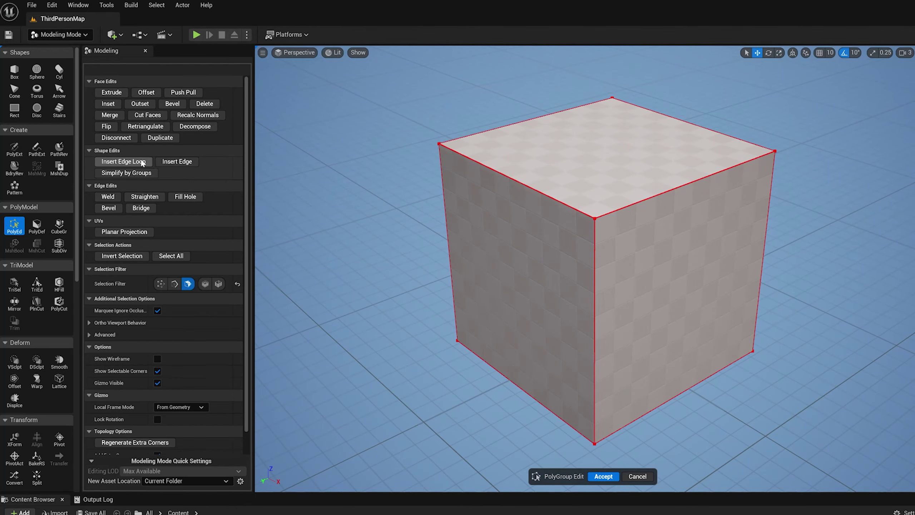
Try inserting 5 vertical edge loops around the cube at once with the Even position mode, and undo them.
left_click(124, 161)
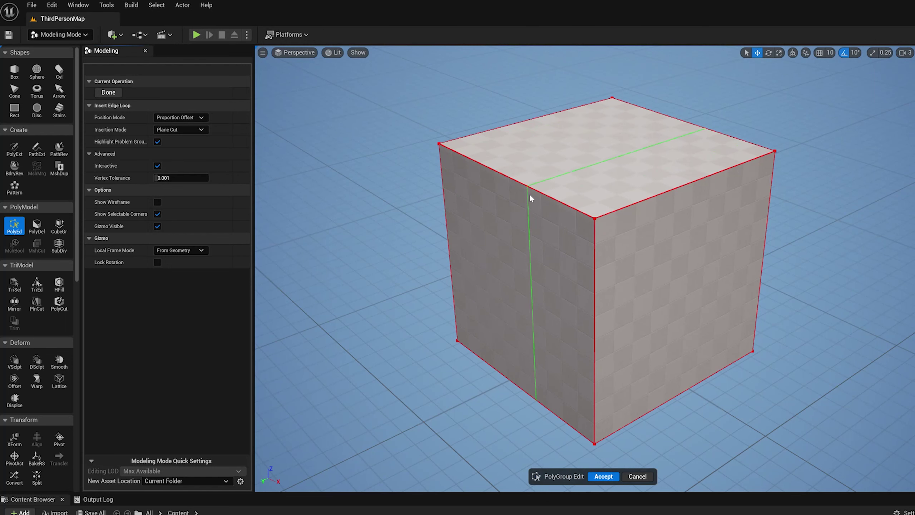
left_click(180, 118)
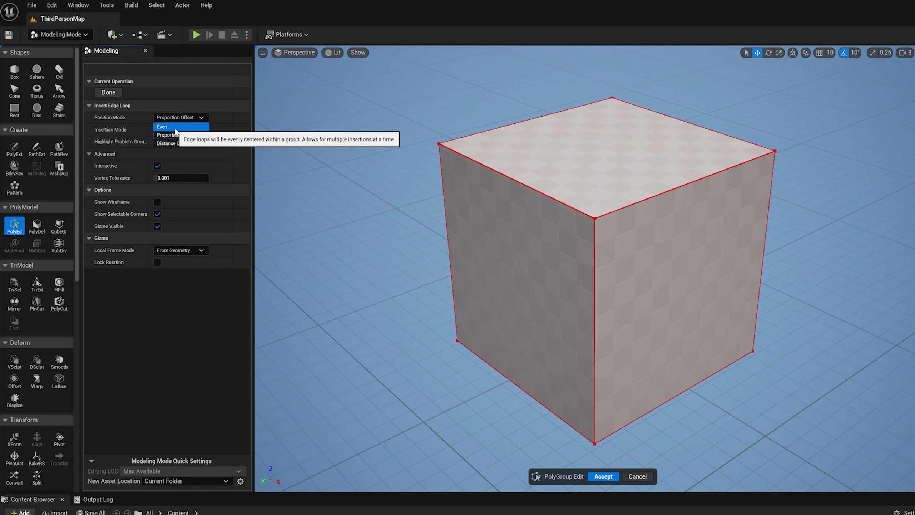
left_click(176, 128)
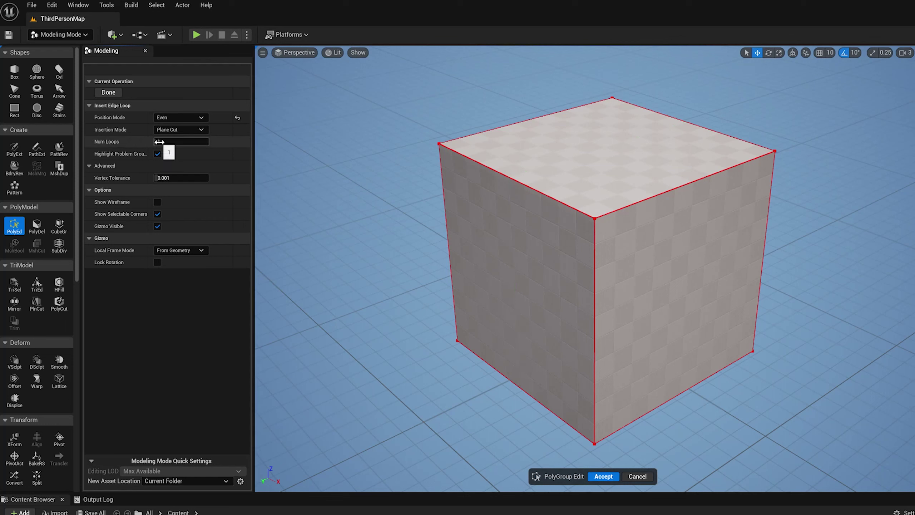
type("5")
key("Return")
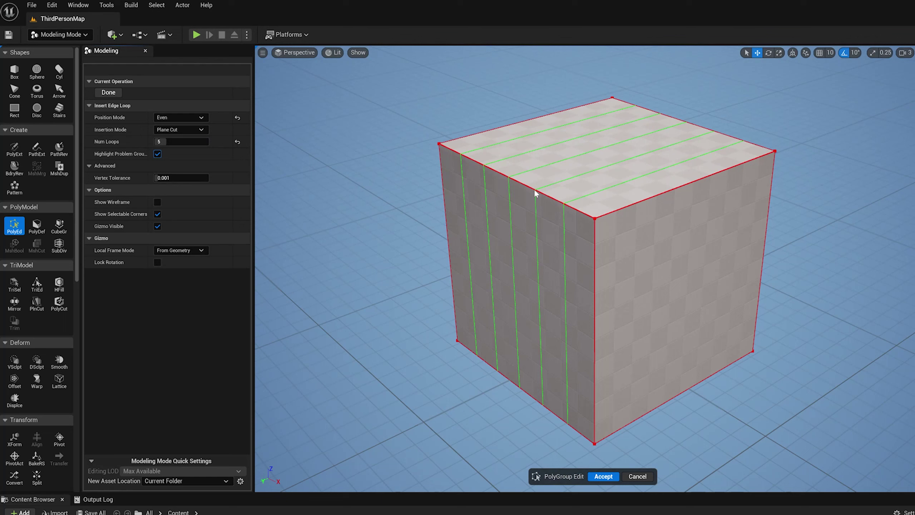
left_click(525, 185)
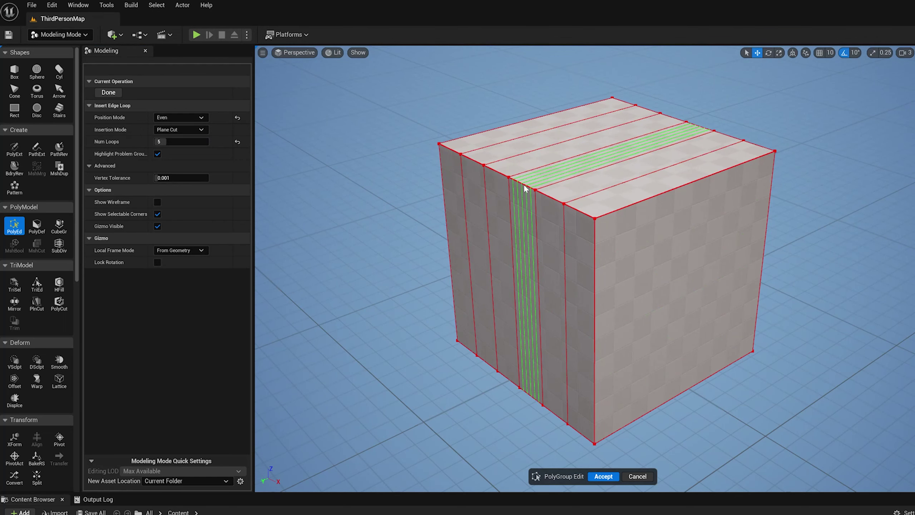
key("ctrl+z")
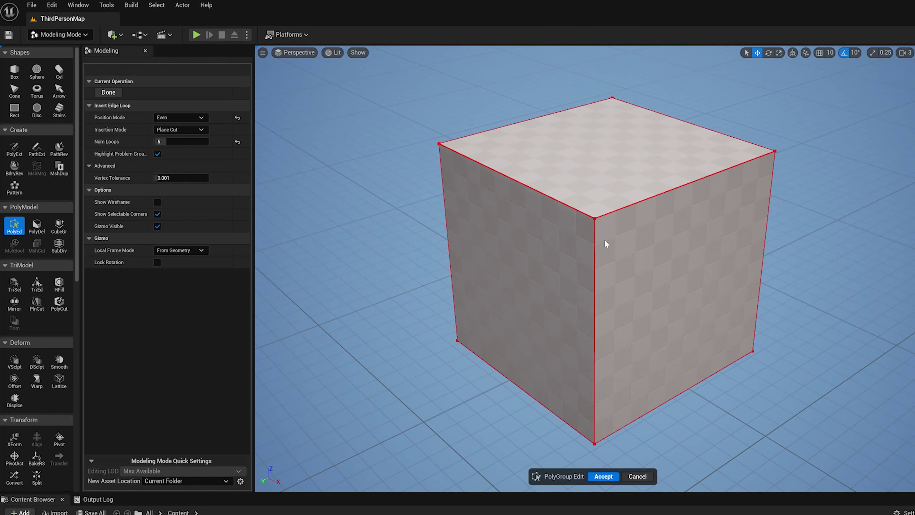
Cancel the cube's PolyGroup edit, and select and frame the sphere.
left_click_drag(605, 244, 568, 233, "alt")
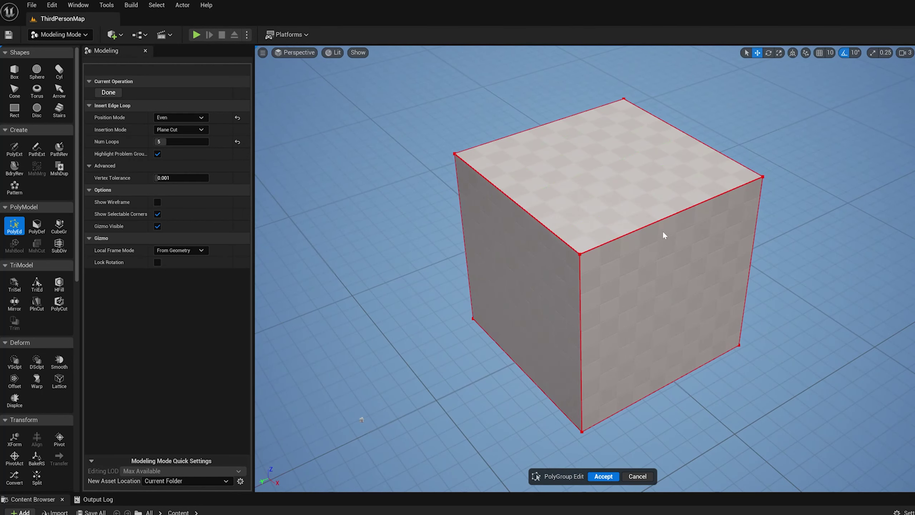
right_click_drag(663, 232, 656, 309, "alt")
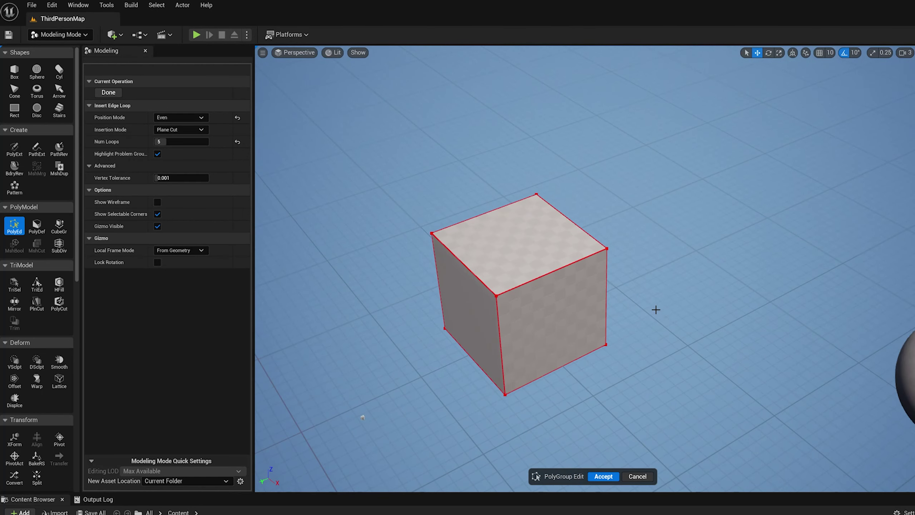
left_click(637, 476)
left_click(905, 385)
key("f")
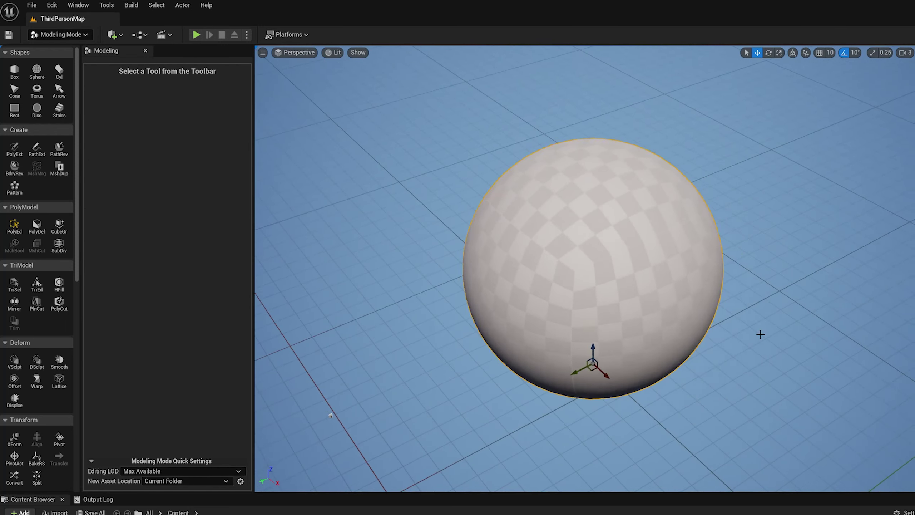
Open the sphere for PolyGroup editing and insert 5 evenly spaced edge loops across it.
left_click(14, 227)
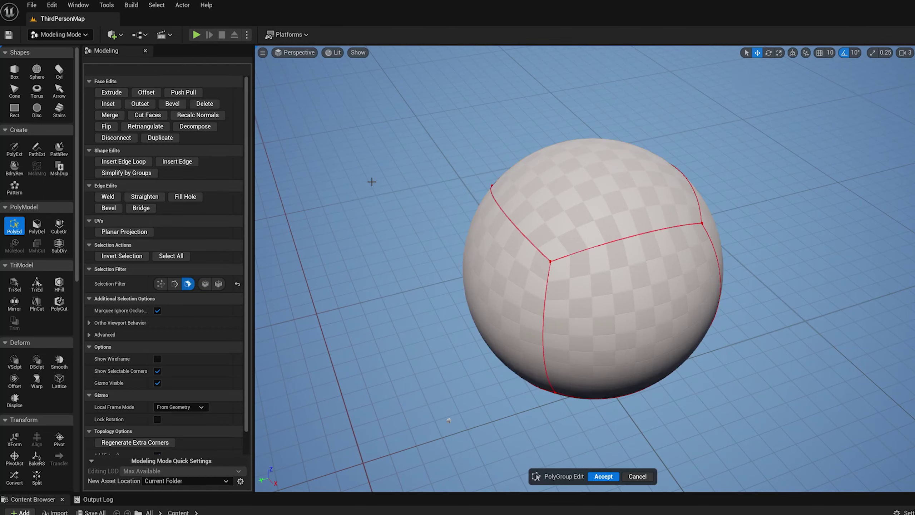
left_click(145, 163)
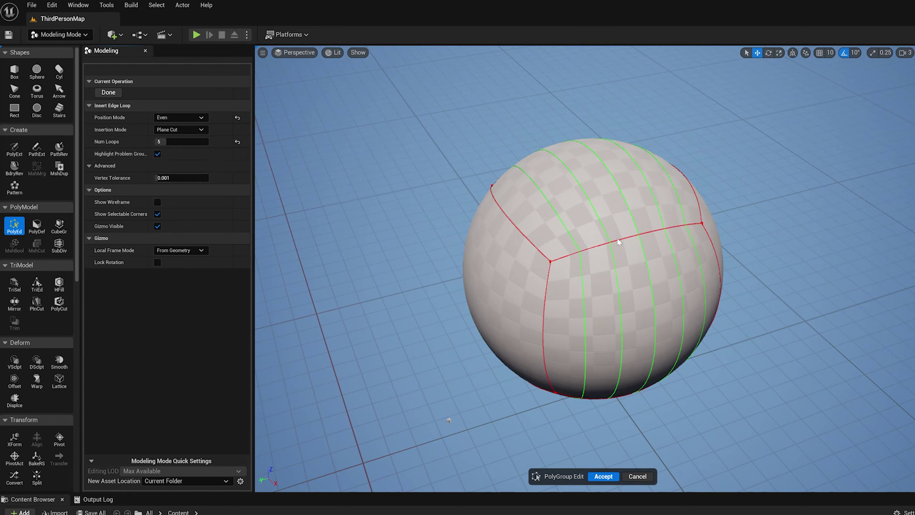
left_click(669, 224)
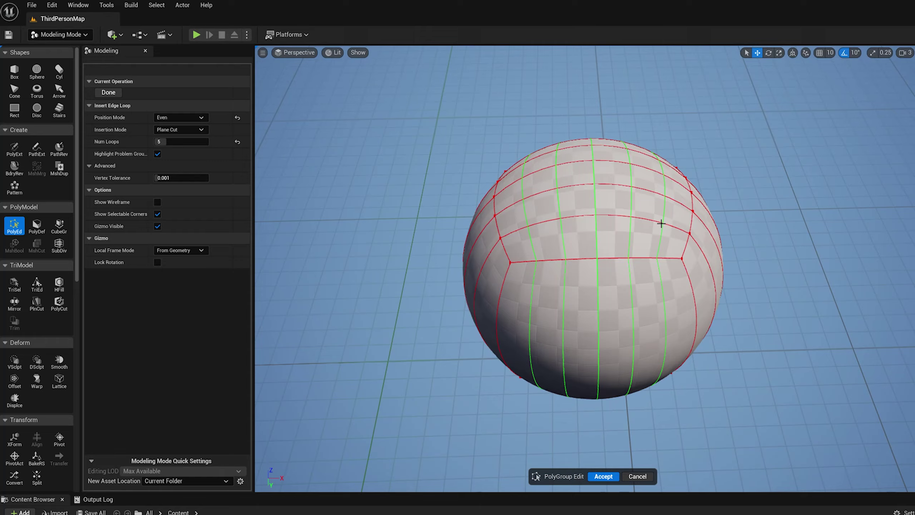
left_click_drag(606, 243, 576, 242, "alt")
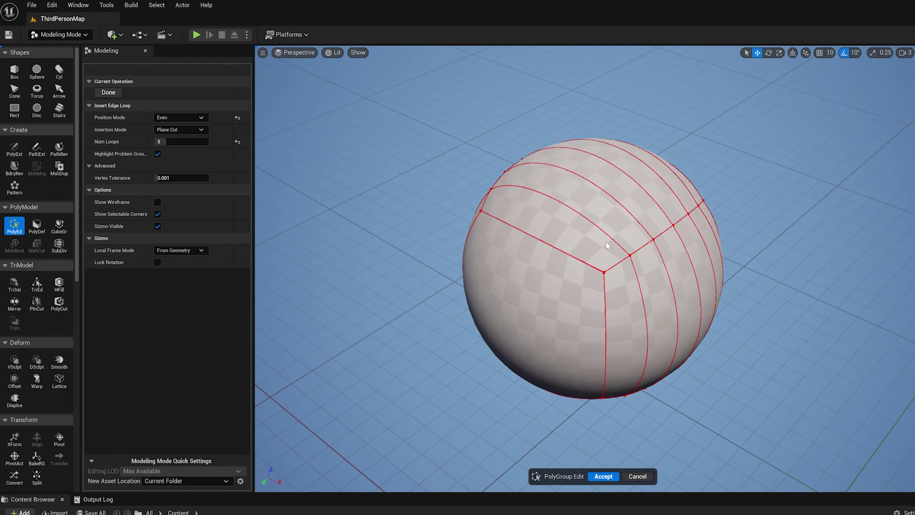
Set the edge loop insertion mode to Retriangulate and cancel the sphere's PolyGroup edit.
left_click(182, 130)
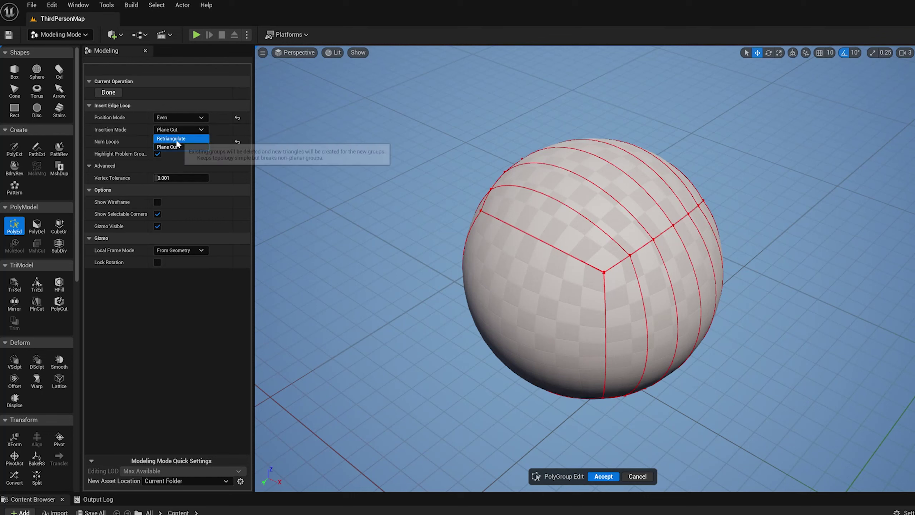
left_click(176, 139)
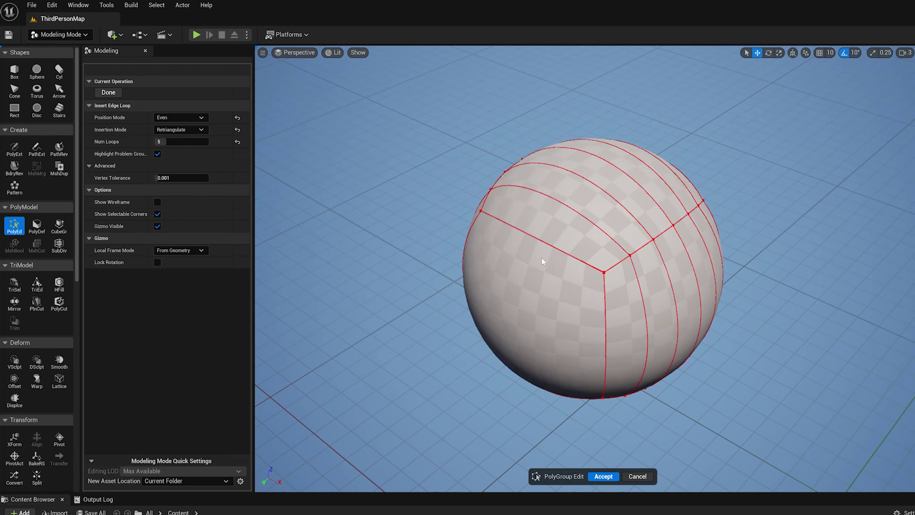
left_click(648, 475)
Select and frame the cube, and start Insert Edge Loop in a PolyGroup edit of it.
middle_click_drag(662, 408, 547, 178)
scroll(547, 178, "down", 4)
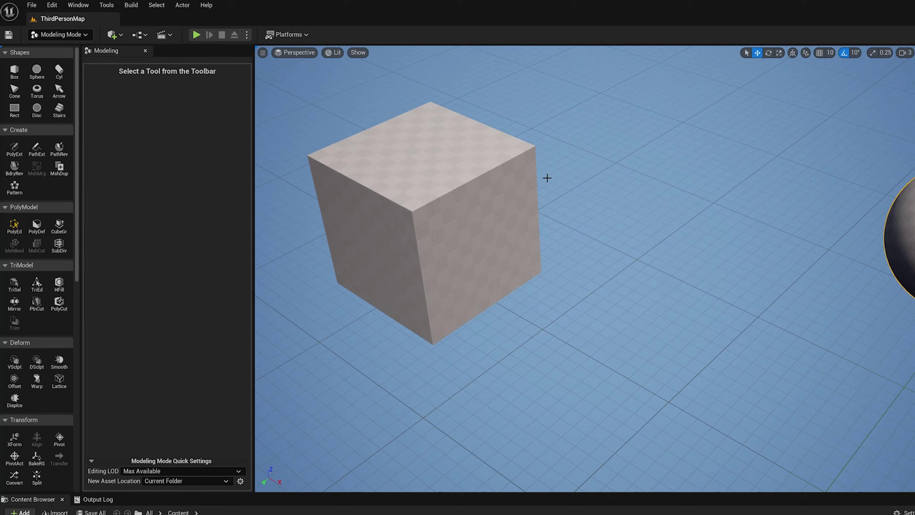
left_click(477, 174)
left_click(477, 174)
key("f")
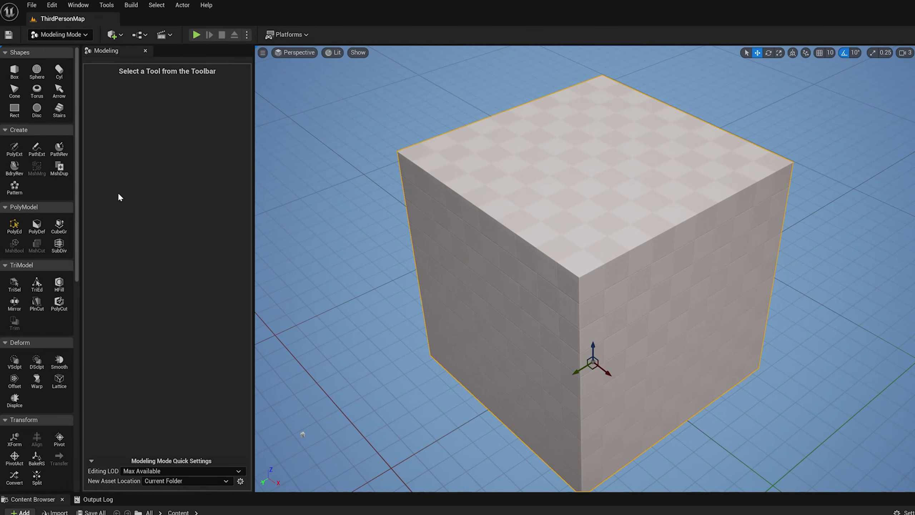
left_click(14, 226)
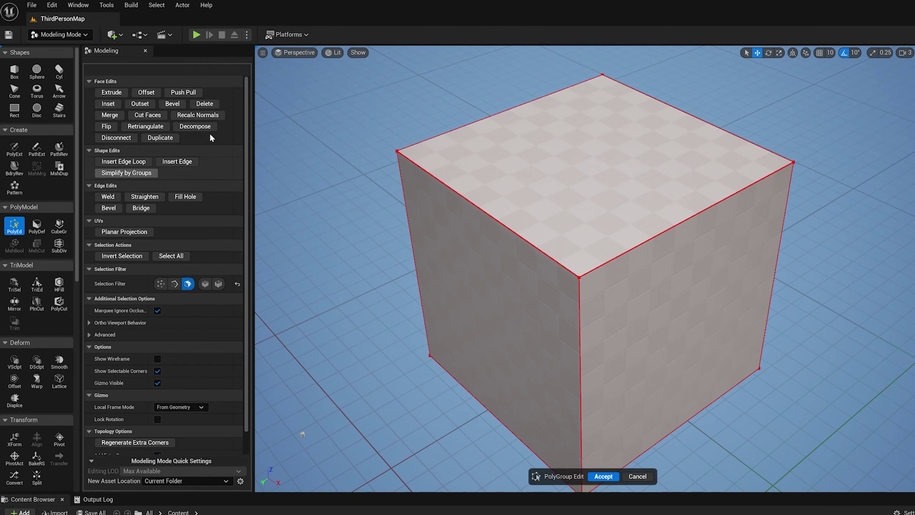
left_click(132, 164)
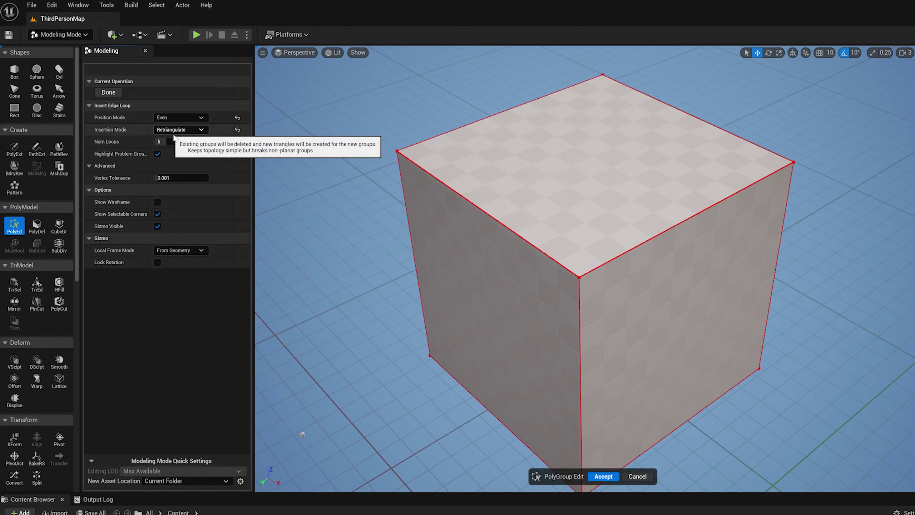
Set the edge loop insertion mode to Plane Cut and the position mode to Proportion Offset.
left_click(179, 118)
left_click(185, 129)
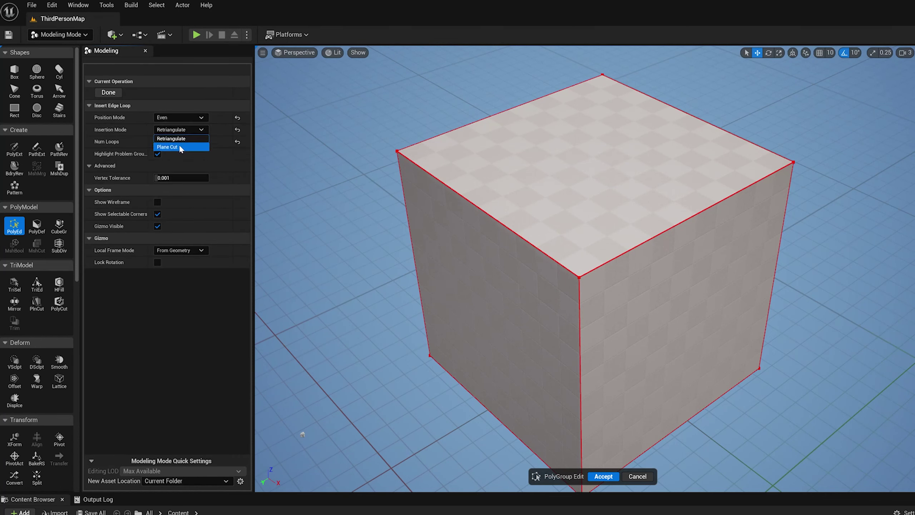
left_click(175, 147)
left_click(182, 117)
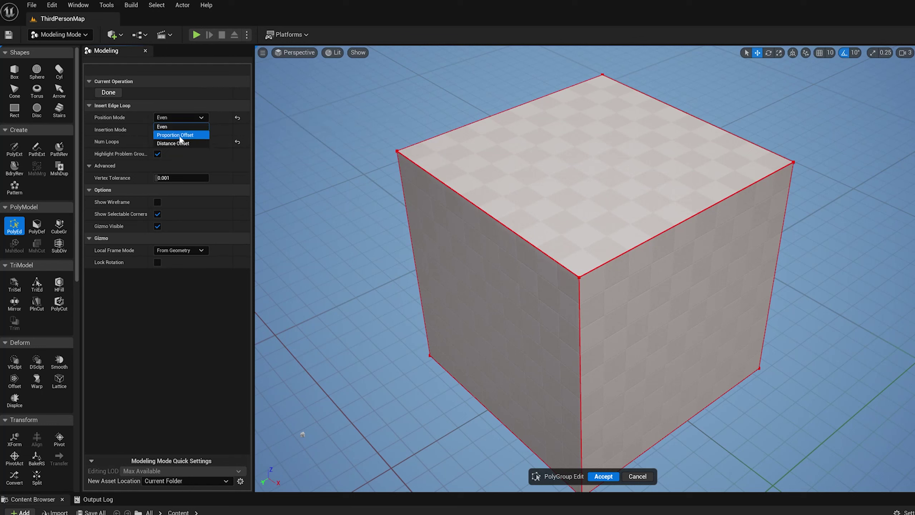
left_click(175, 135)
Insert two edge loops in each direction across the cube's top to form a three-by-three grid.
left_click(434, 177)
left_click(523, 234)
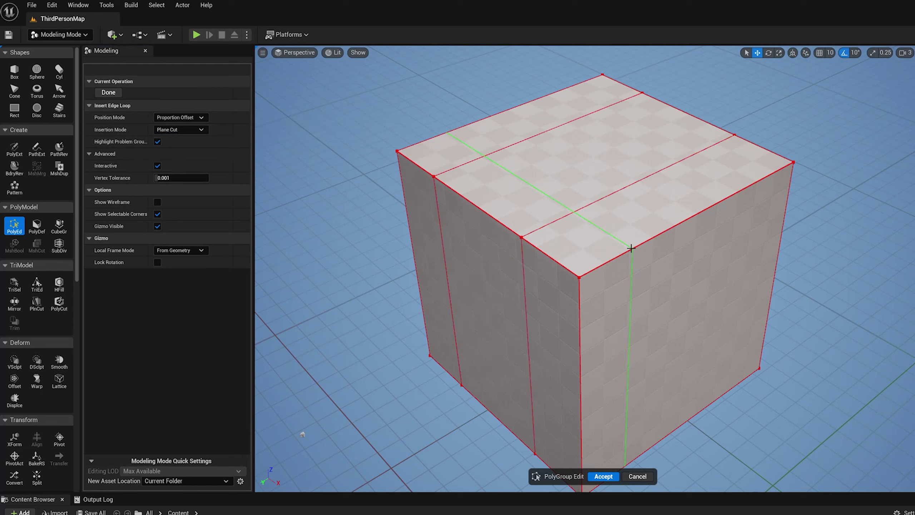
left_click(635, 247)
left_click(706, 209)
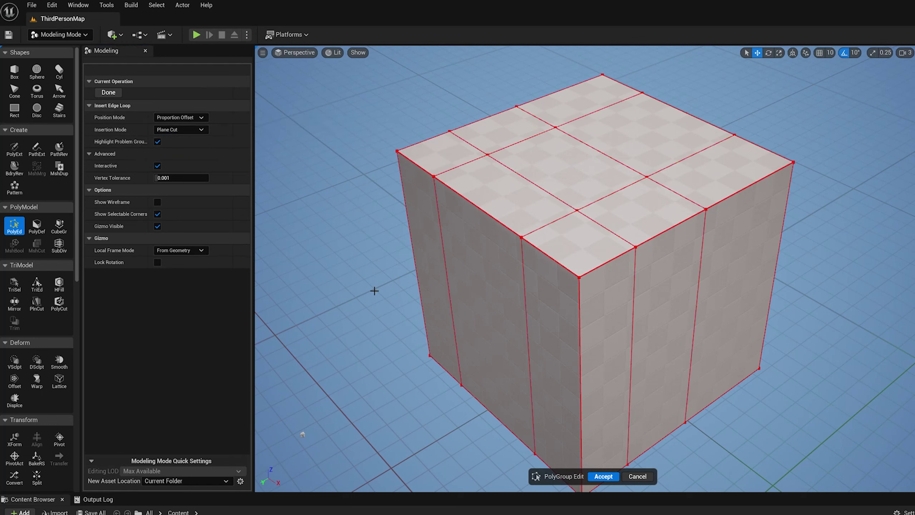
Show the wireframe and insert another edge loop between the two loops crossing the cube's front-right top edge.
left_click(158, 202)
left_click_drag(592, 166, 586, 185, "alt")
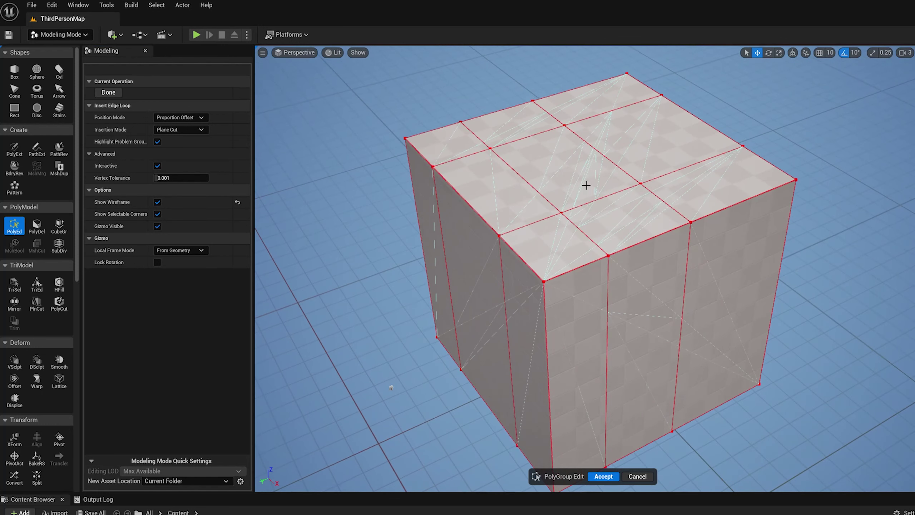
left_click(647, 239)
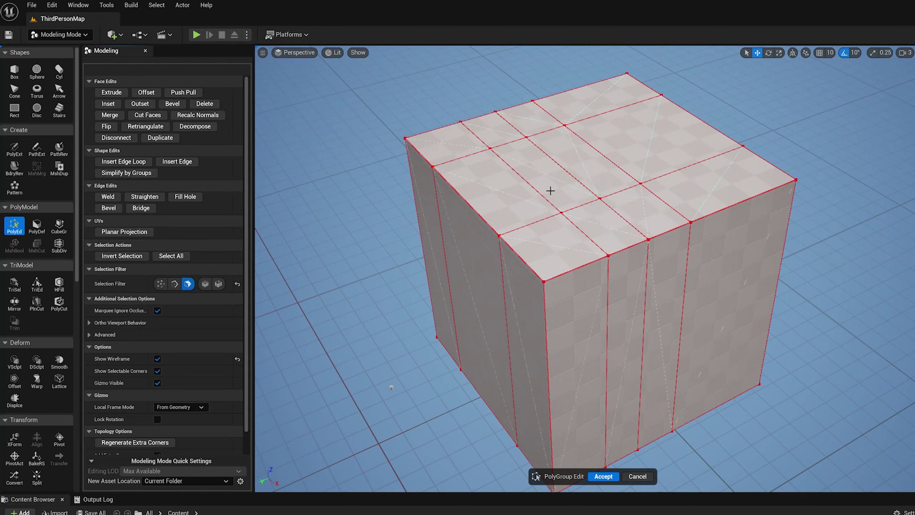
Simplify the cube by groups and undo all the edits back to the cube without edge loops.
left_click(599, 196)
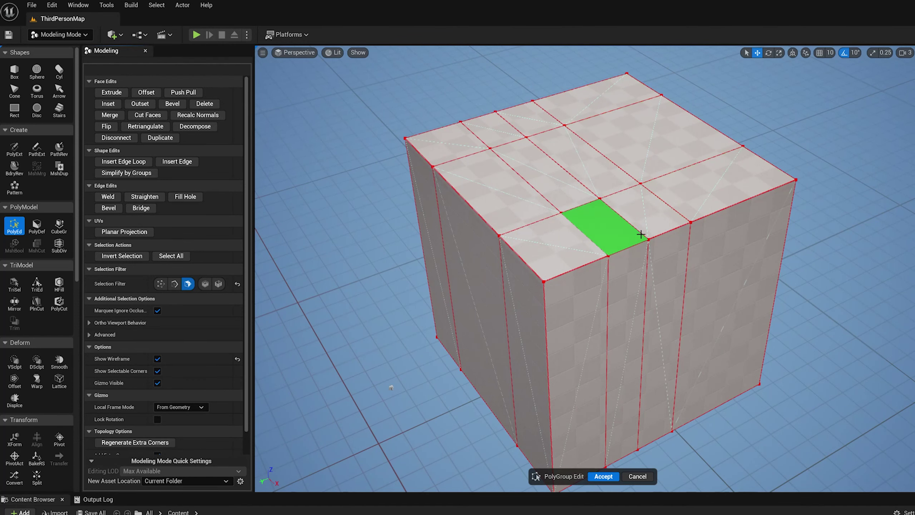
left_click(140, 170)
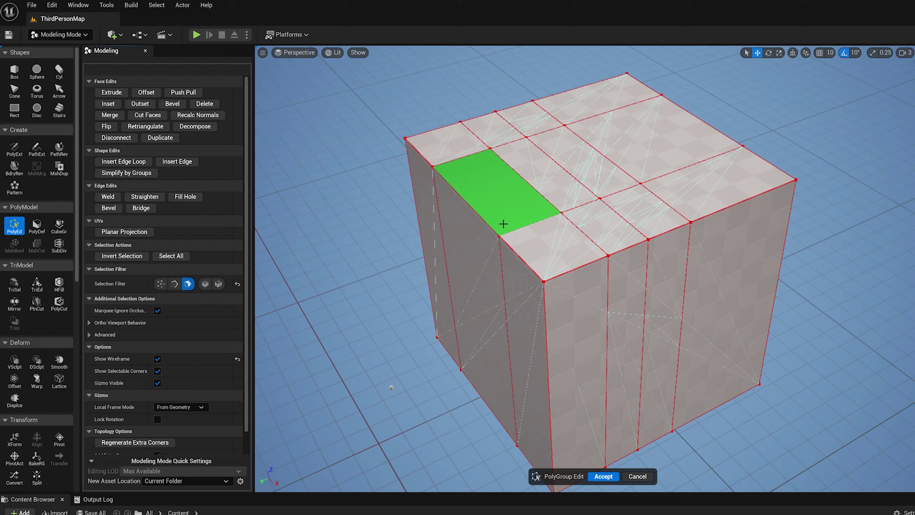
key("ctrl+z")
key("ctrl+z")
key("ctrl+z")
key("ctrl+z")
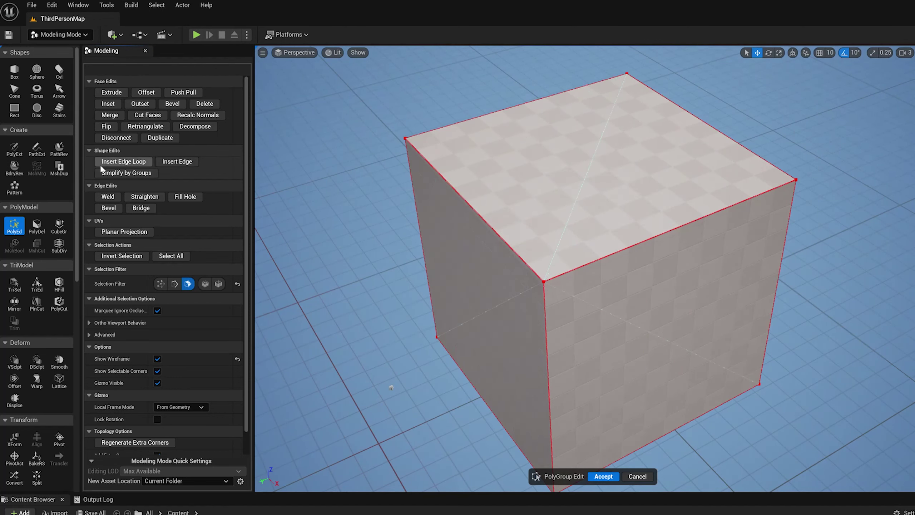
Start Insert Edge Loop on the plain cube and set the insertion mode to Retriangulate.
left_click(119, 162)
left_click(182, 129)
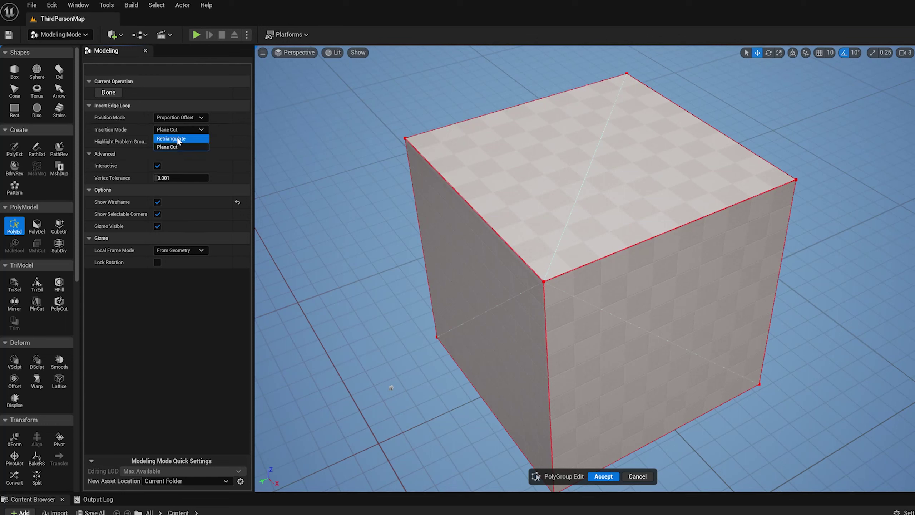
left_click(177, 139)
Insert two retriangulated edge loops in each direction across the cube's top, forming a three-by-three grid.
left_click(606, 257)
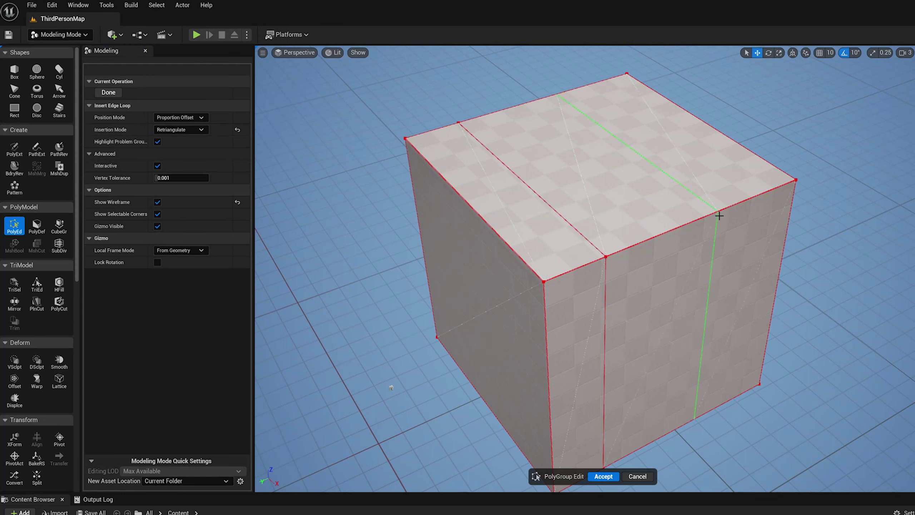
left_click(716, 213)
left_click(498, 157)
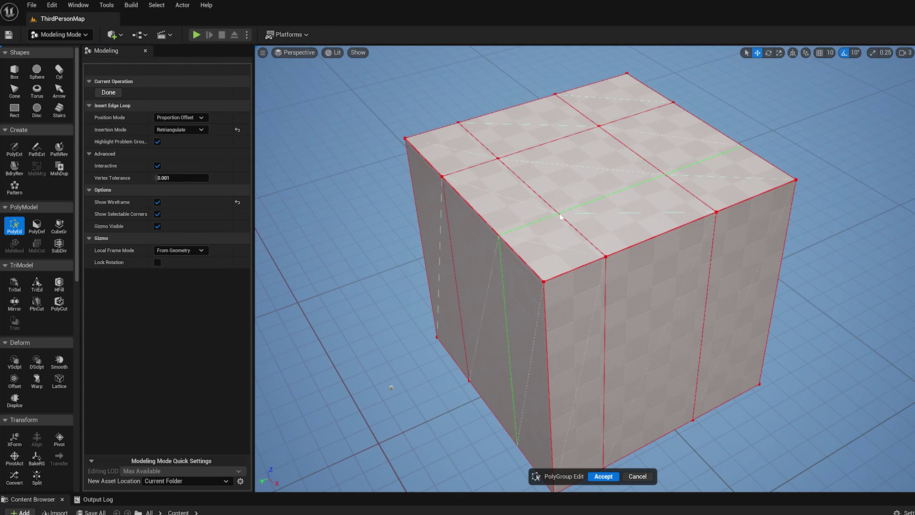
left_click(559, 215)
mouse_move(704, 278)
left_mouse_down("alt")
mouse_move(659, 263)
mouse_move(774, 245)
mouse_move(718, 285)
left_mouse_up("alt")
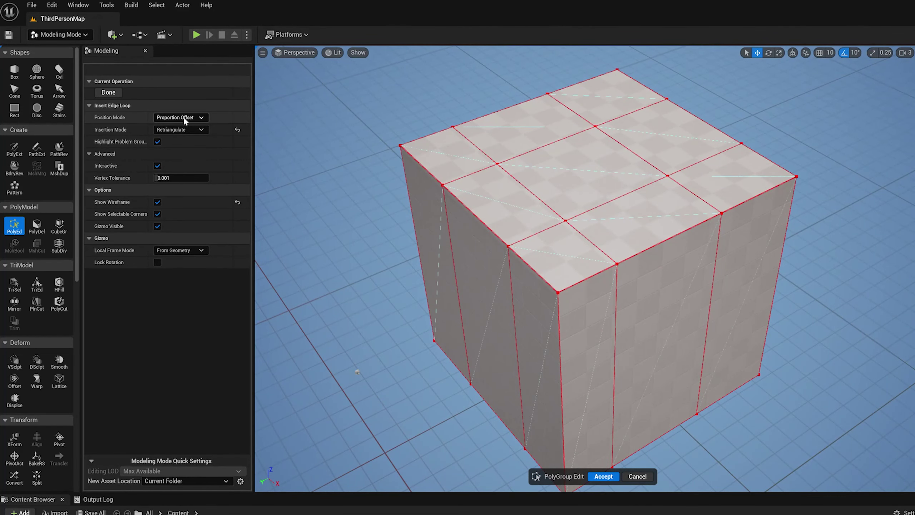
Undo the four retriangulated edge loops on the cube.
key("ctrl+z")
key("ctrl+z")
key("ctrl+z")
key("ctrl+z")
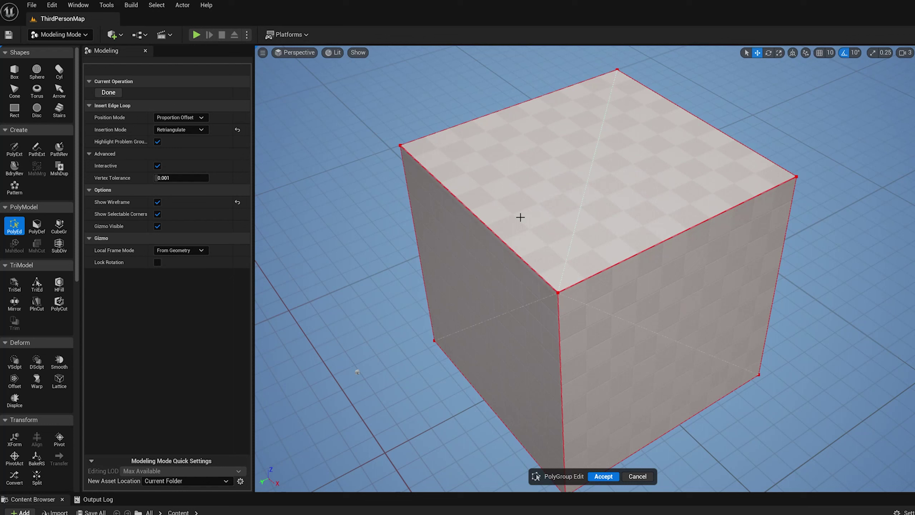
Turn off interactive edge loop placement and set the proportion offset to 0.9.
left_click(157, 166)
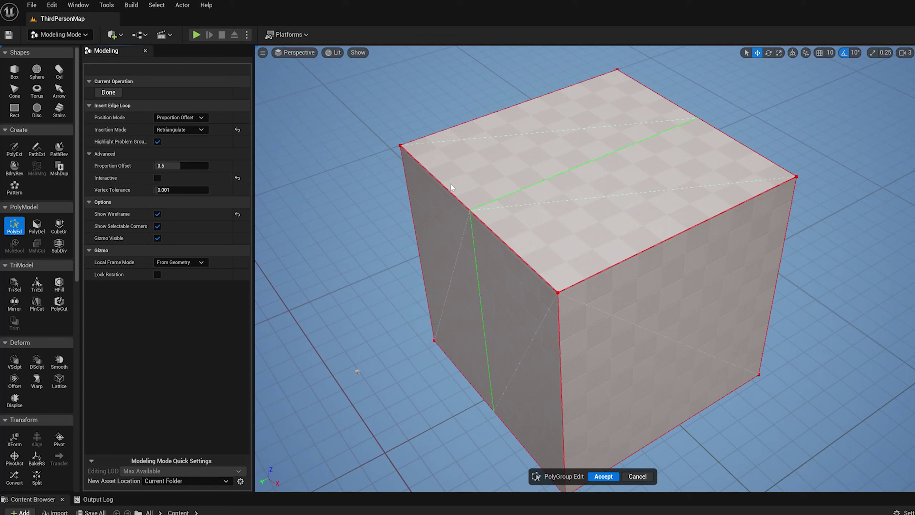
left_click(180, 166)
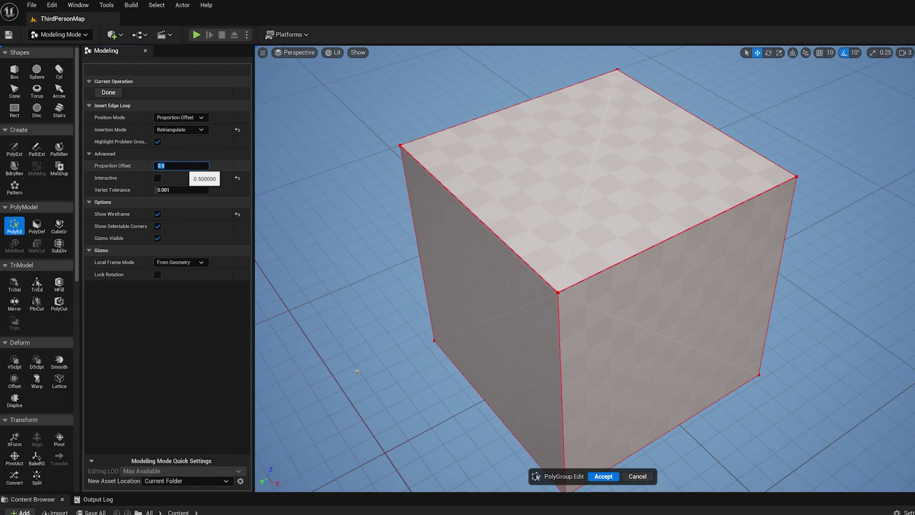
type("0.9")
key("Return")
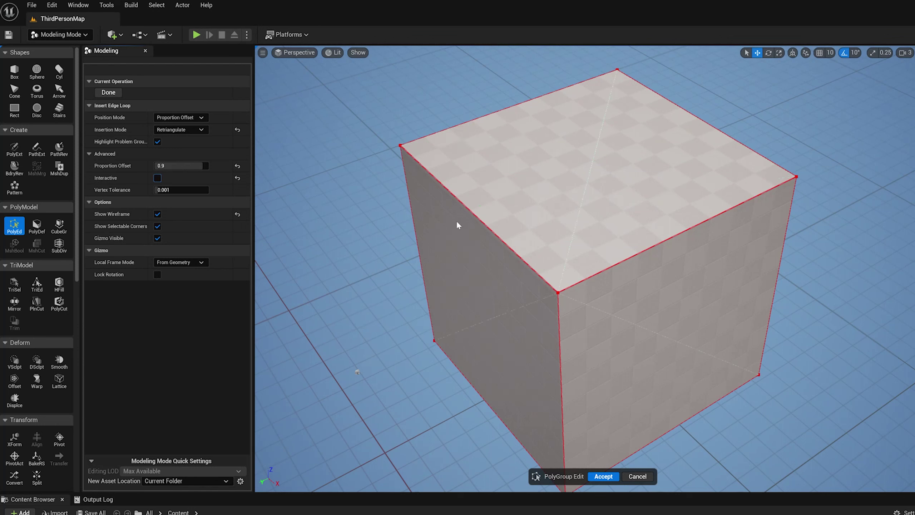
Insert six parallel edge loops at the 0.9 proportion offset, each in the remaining wide section of the cube's side.
left_click(413, 158)
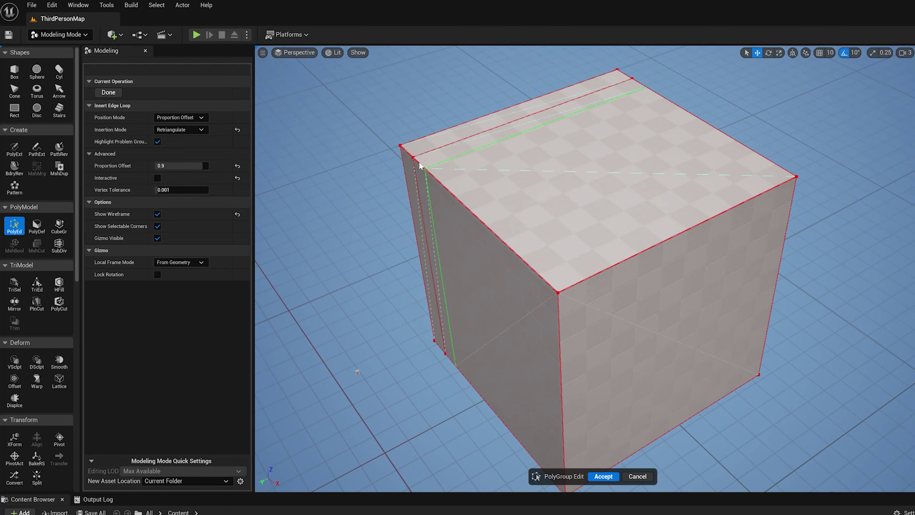
left_click_drag(529, 269, 583, 252, "alt")
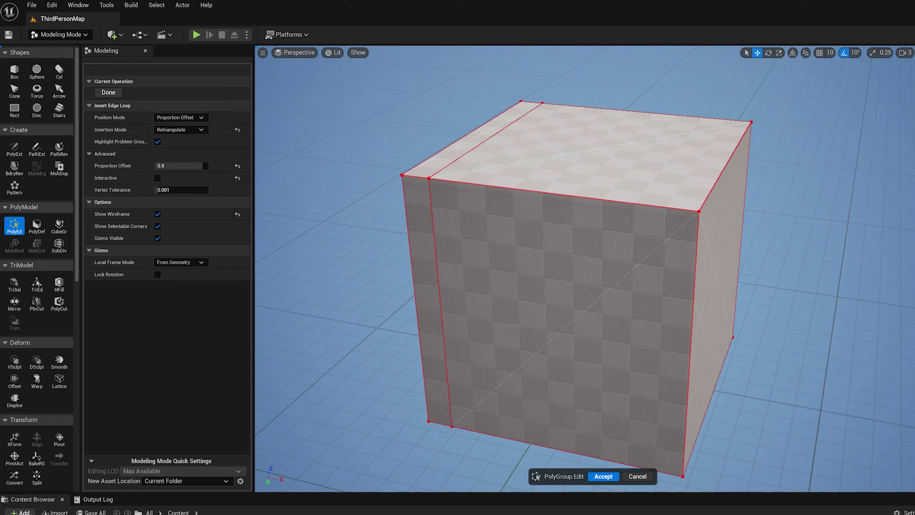
left_click(478, 191)
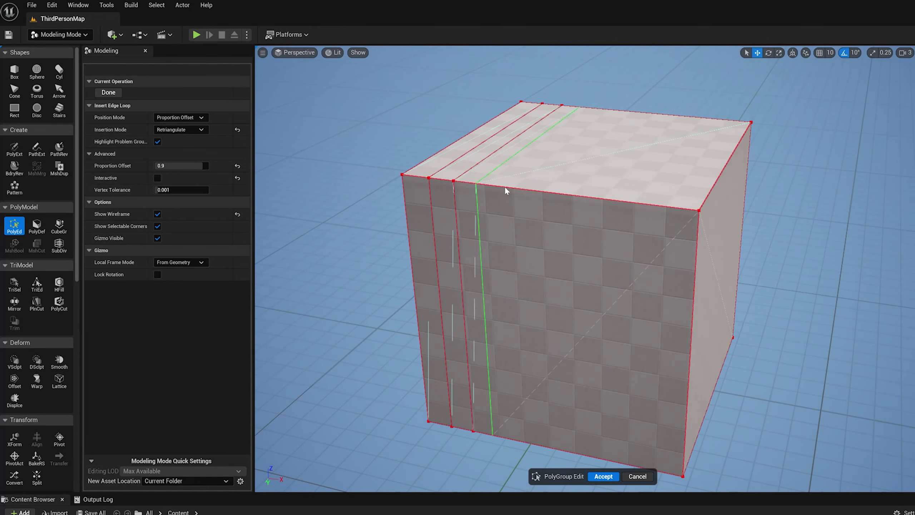
left_click(530, 192)
left_click(582, 203)
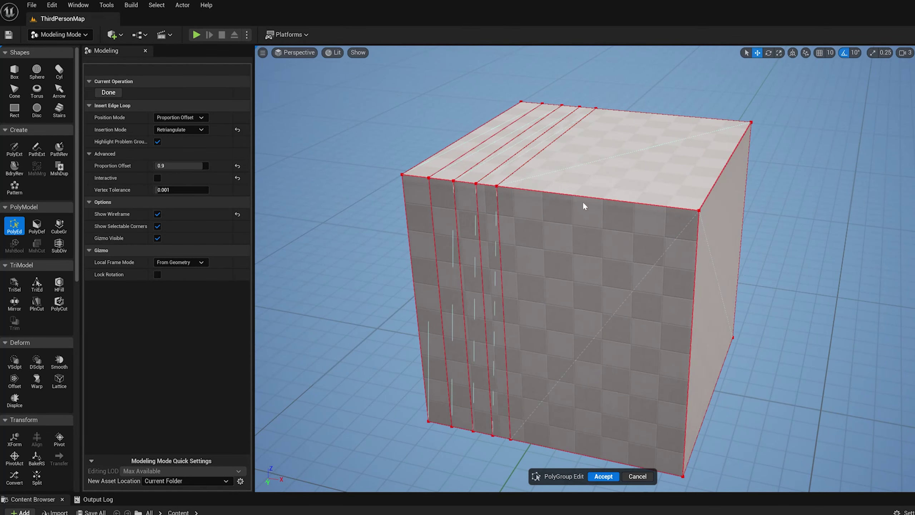
left_click(586, 201)
left_click(600, 206)
Undo all six edge loops inserted with the 0.9 proportion offset.
left_click_drag(602, 206, 645, 262, "alt")
key("ctrl+z")
key("ctrl+z")
key("ctrl+z")
key("ctrl+z")
key("ctrl+z")
key("ctrl+z")
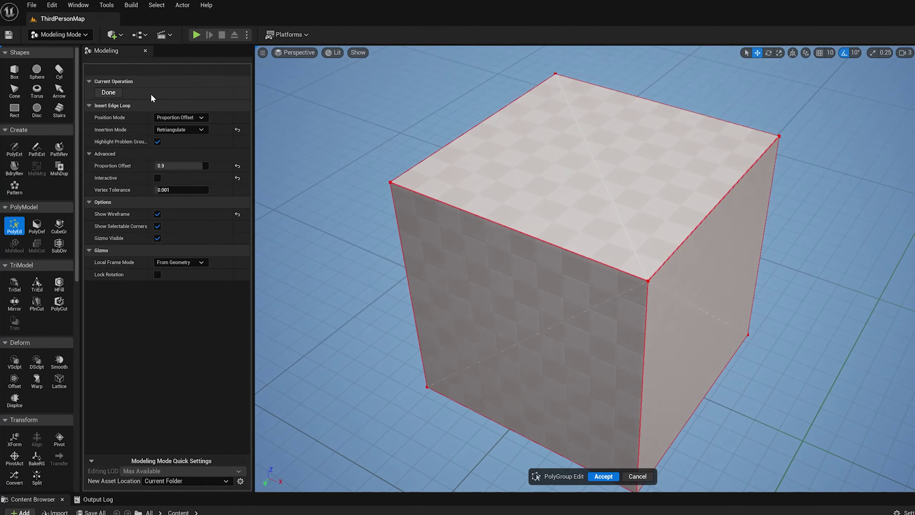
Switch the edge loop position mode to Distance Offset.
left_click(193, 116)
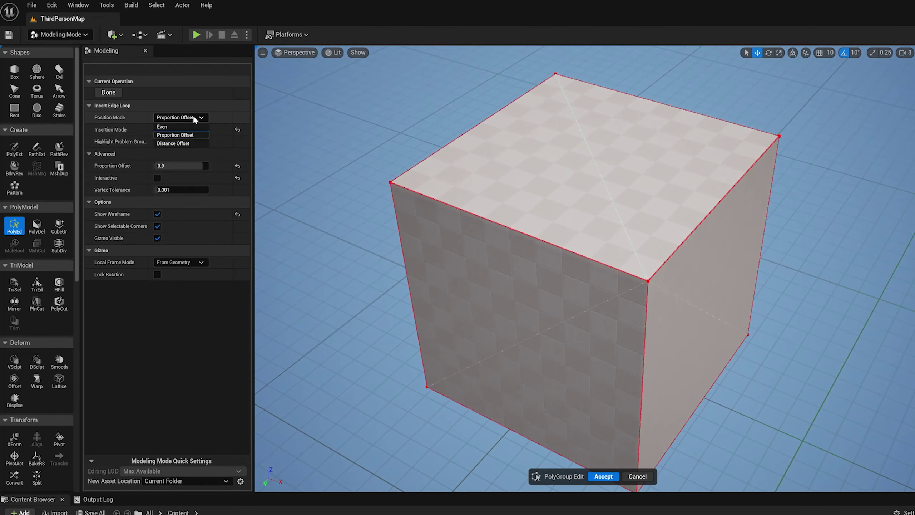
left_click(184, 144)
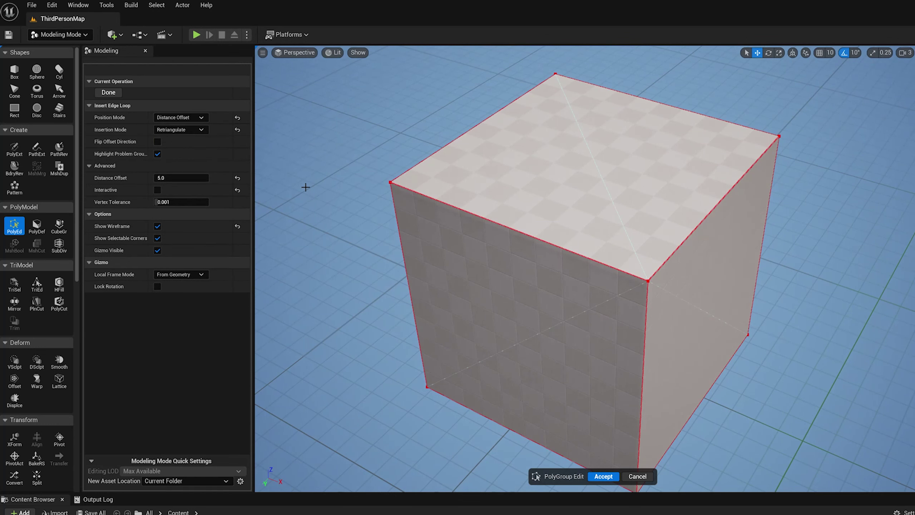
left_click_drag(305, 187, 290, 188, "alt")
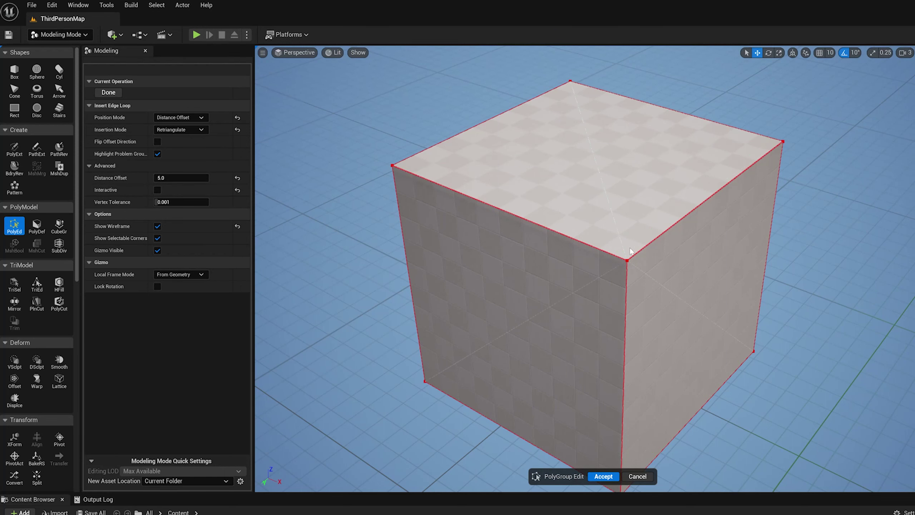
Insert four edge loops at a distance offset of 5.0, one along each side of the cube's top.
left_click(617, 258)
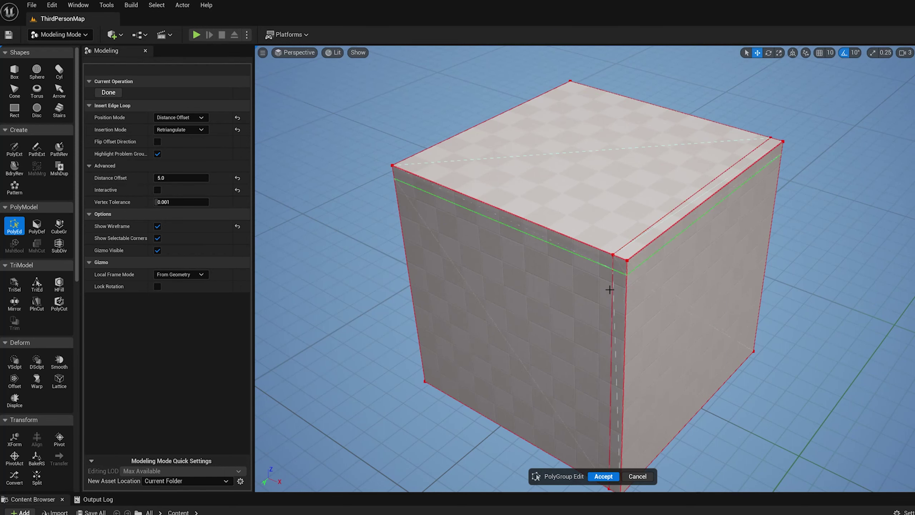
left_click_drag(609, 288, 656, 288, "alt")
left_click(514, 129)
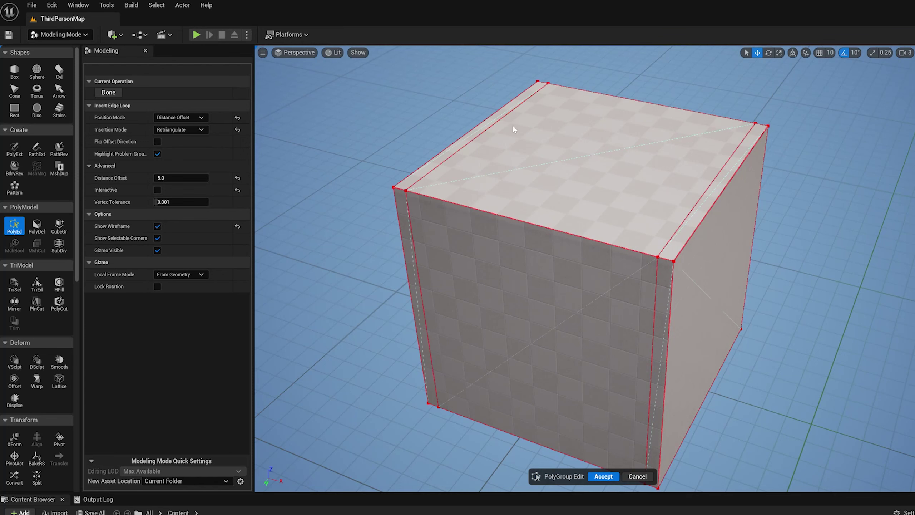
left_click(416, 184)
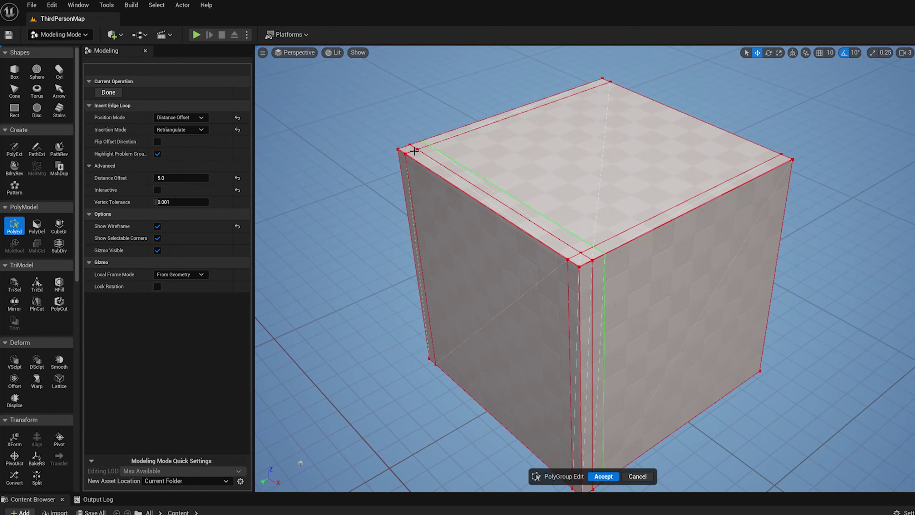
left_click_drag(660, 324, 597, 288, "alt")
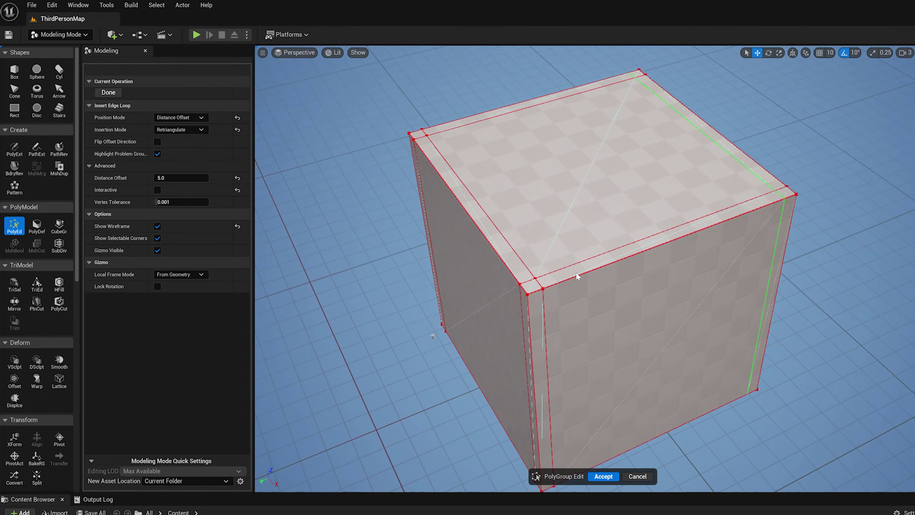
left_click(567, 277)
left_click_drag(715, 315, 735, 278, "alt")
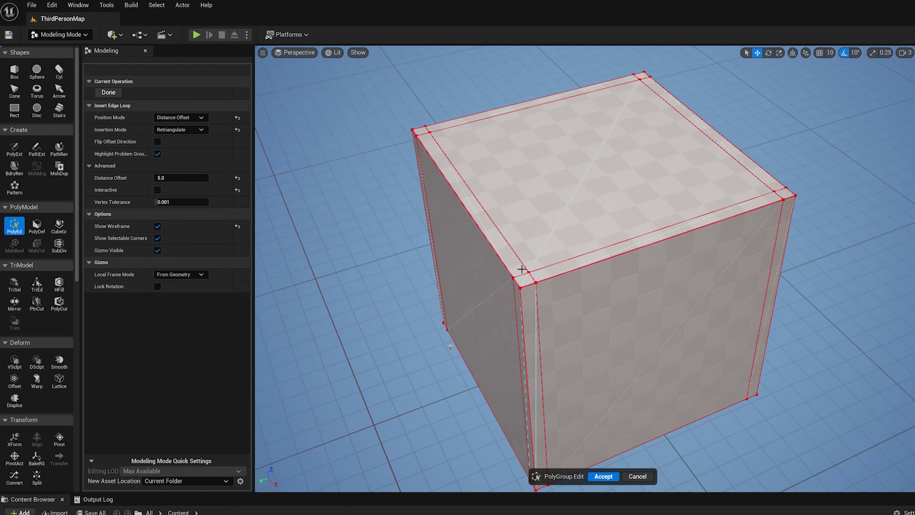
left_click_drag(521, 268, 727, 263, "alt")
left_click_drag(763, 300, 611, 230, "alt")
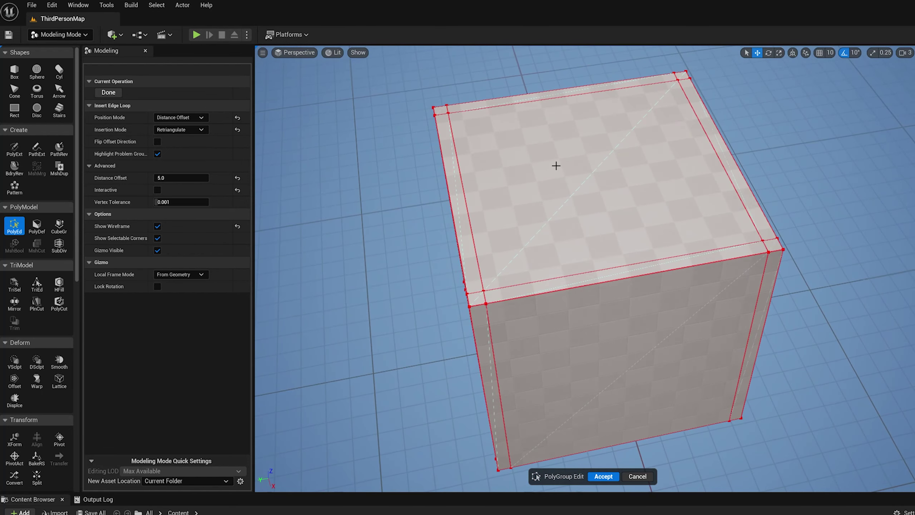
Turn on interactive placement and insert an edge loop across the middle of the cube's top.
left_click(182, 118)
left_click(186, 119)
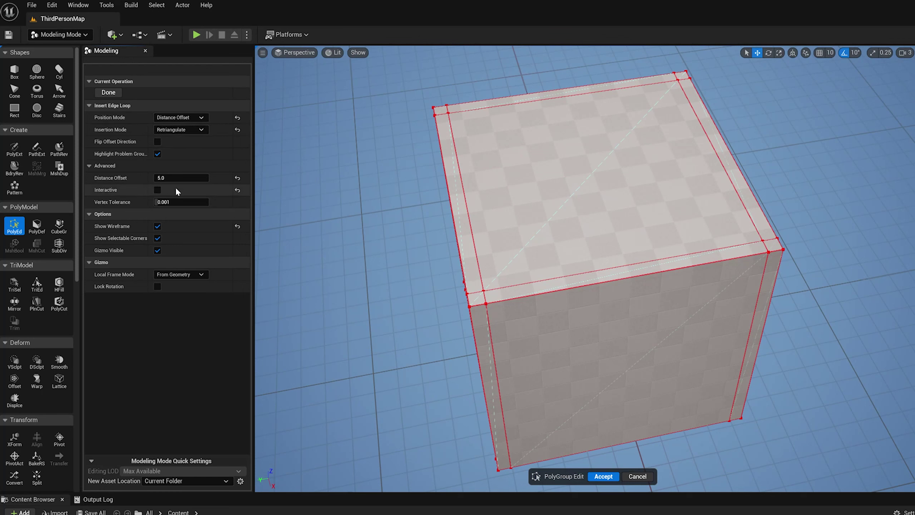
left_click(157, 190)
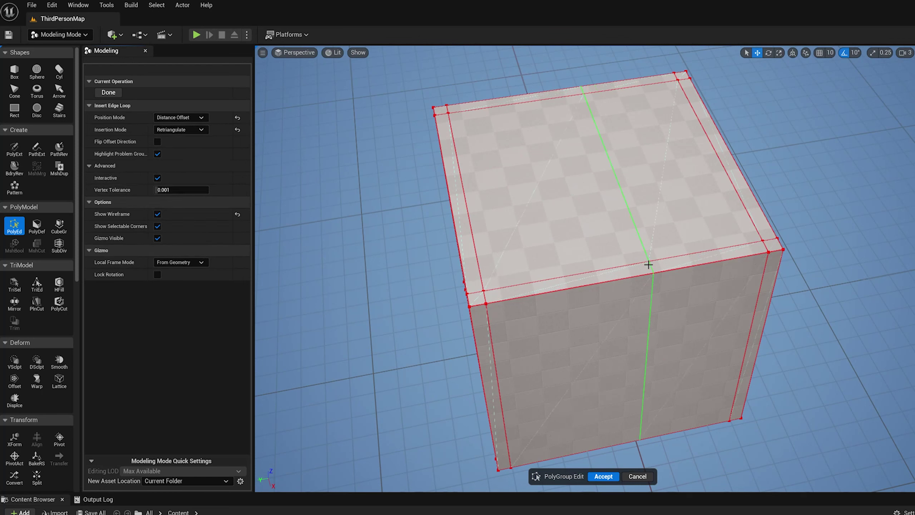
Turn off interactive placement, insert edge loops offset 5.0 beside the left, middle and back loops, and finish the edge loop operation.
left_click(158, 177)
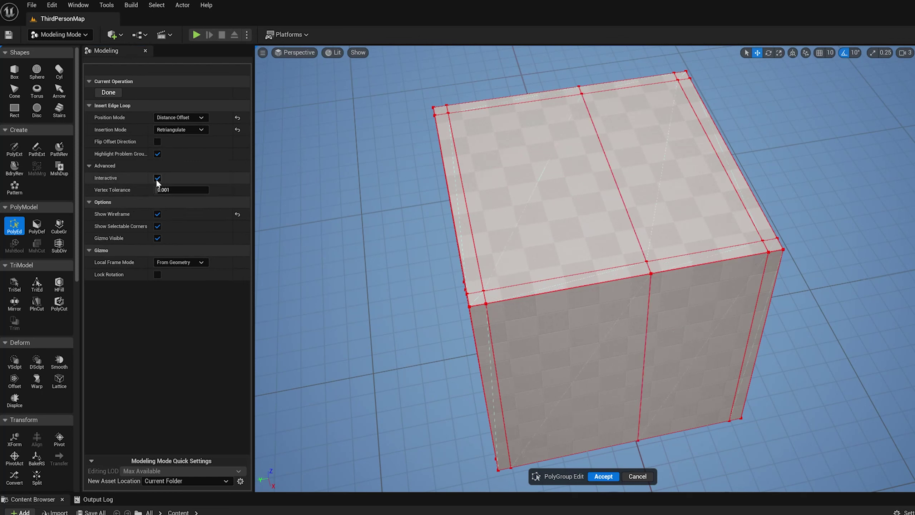
left_click(465, 116)
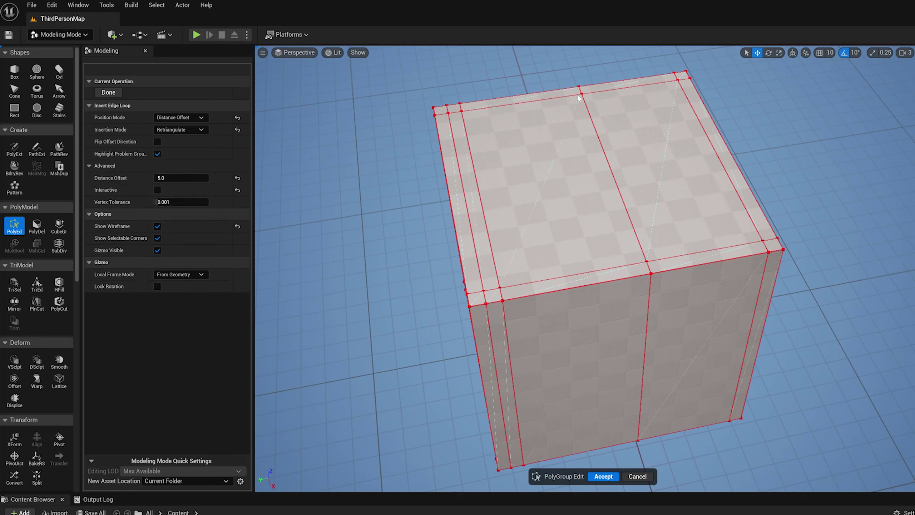
left_click(571, 95)
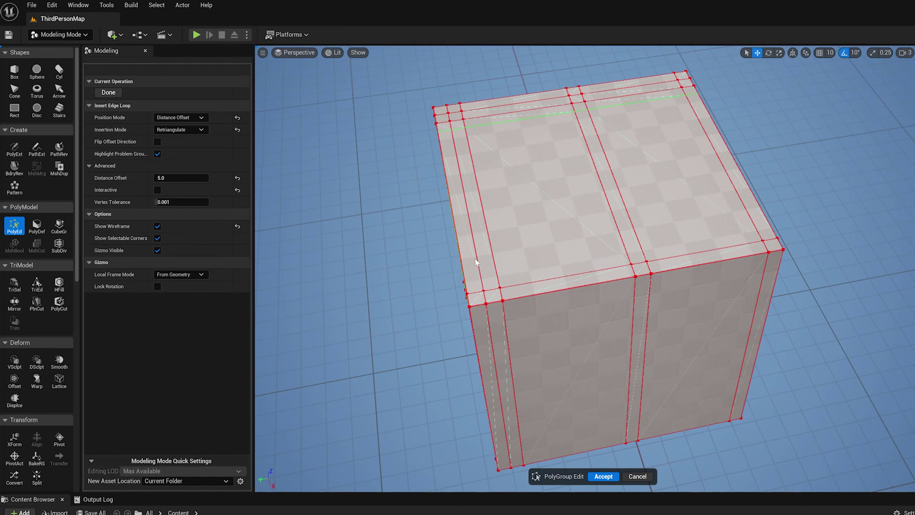
left_click_drag(562, 325, 641, 243, "alt")
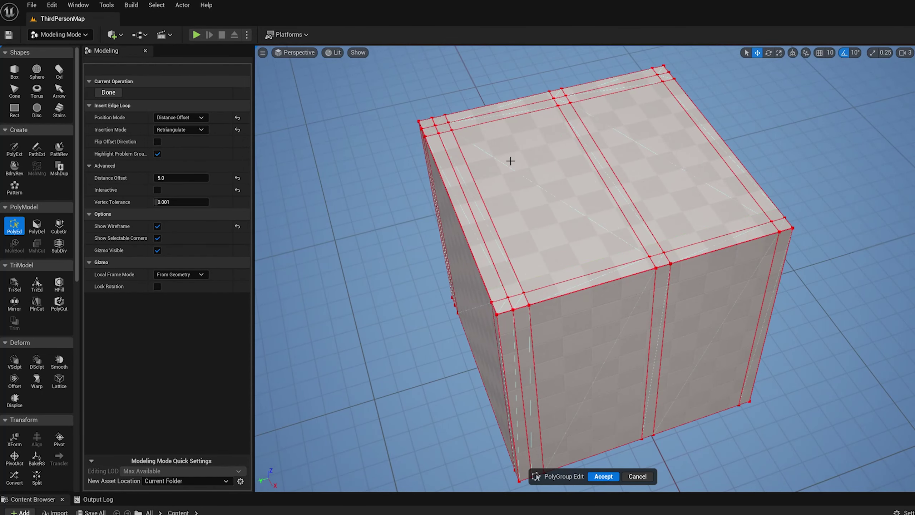
left_click(107, 92)
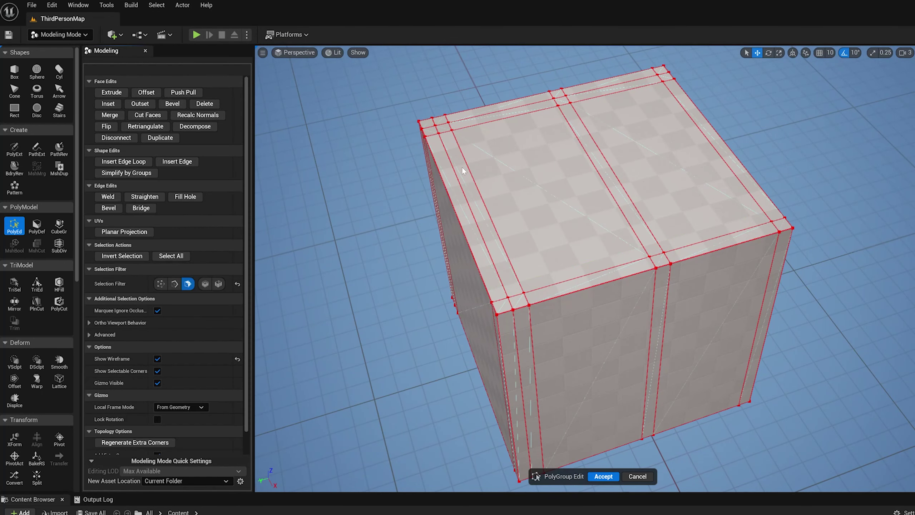
Extrude the large left panel of the cube's top inward to form a shallow recess.
left_click(549, 209)
left_click_drag(549, 209, 593, 303, "alt")
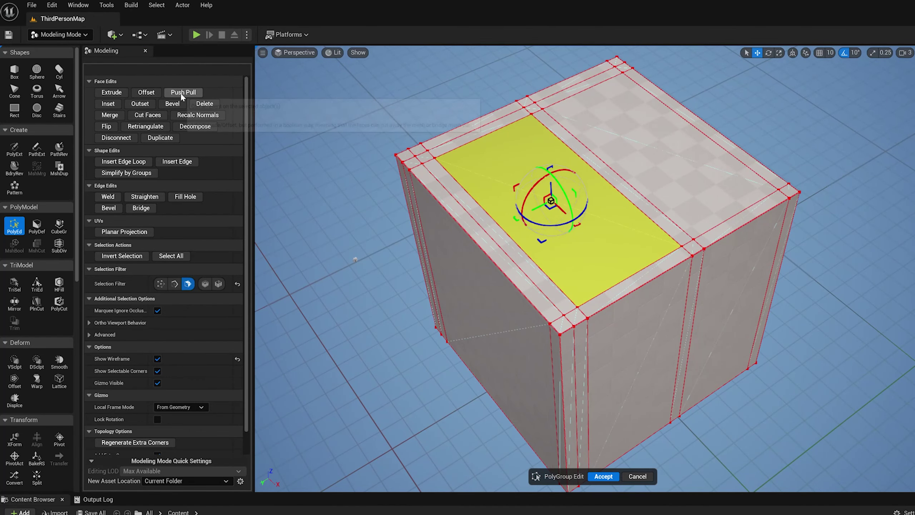
left_click(106, 92)
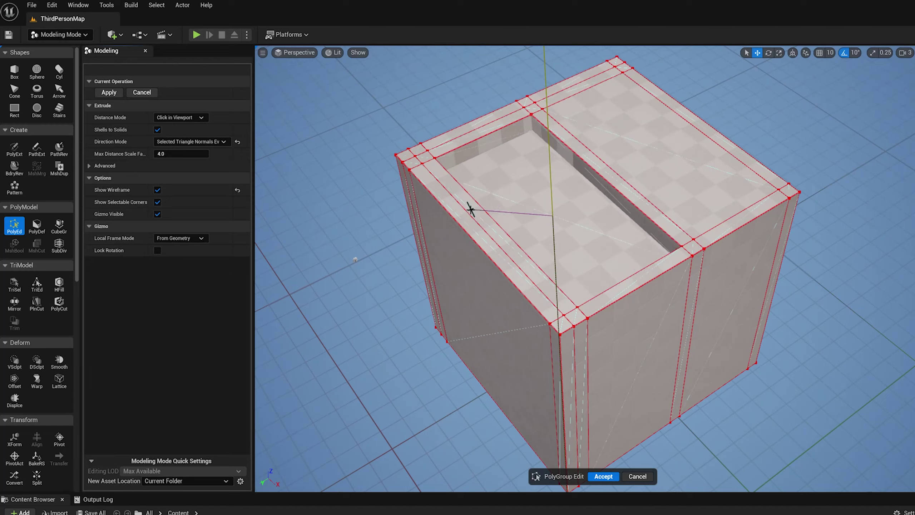
left_click(470, 206)
left_click_drag(470, 206, 627, 226, "alt")
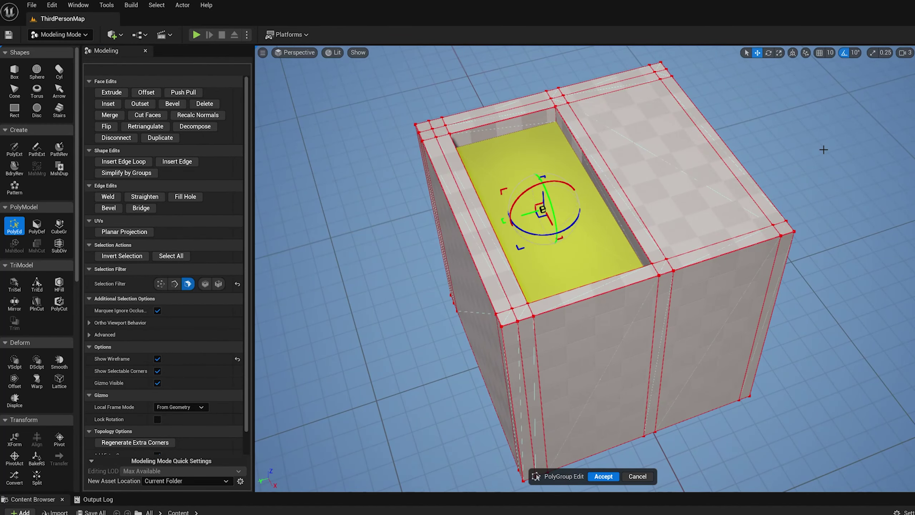
Examine the recess and the surrounding edge loops on the cube's top from several angles.
left_click(797, 149)
left_click_drag(796, 149, 700, 128, "alt")
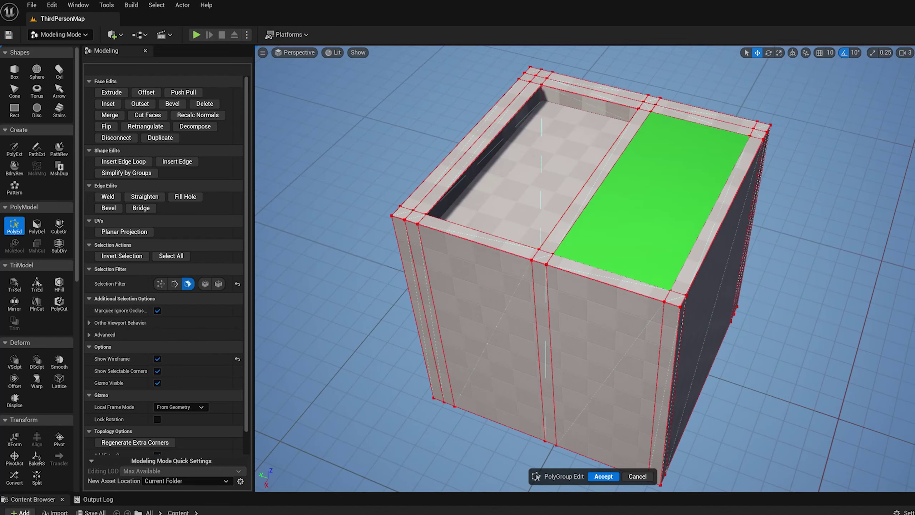
left_click_drag(585, 241, 511, 317, "alt")
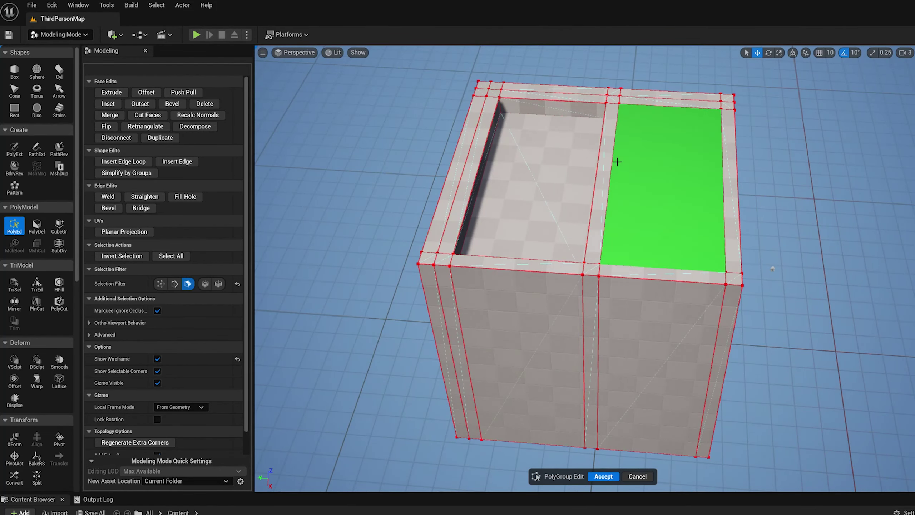
left_click_drag(617, 162, 547, 88, "alt")
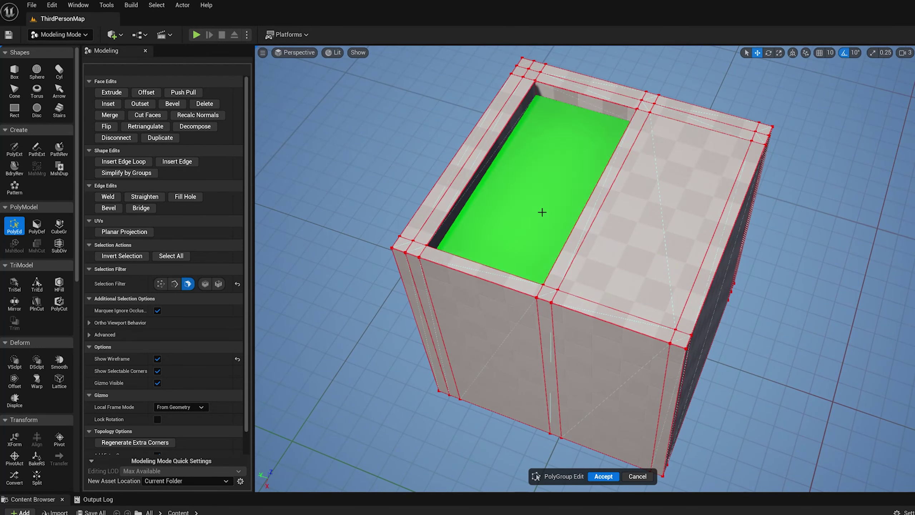
left_click(539, 208)
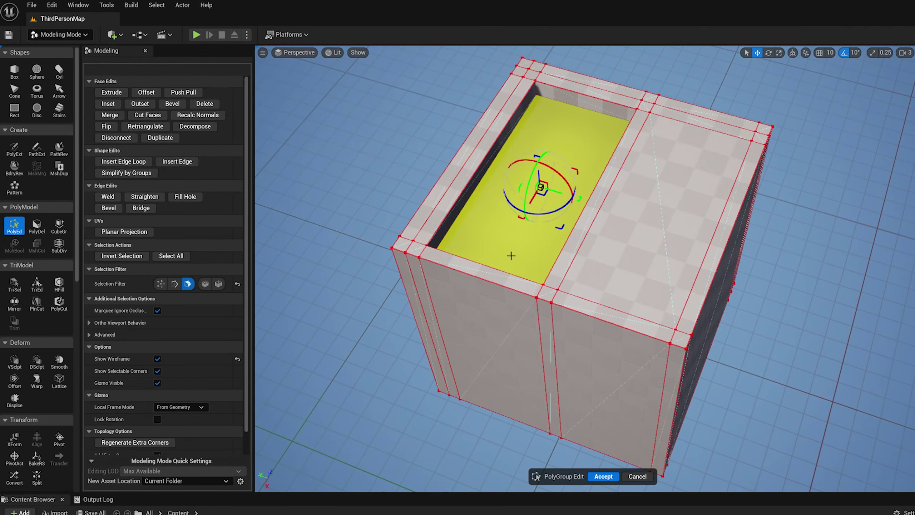
left_click_drag(512, 256, 631, 310, "alt")
left_click_drag(672, 343, 756, 325, "alt")
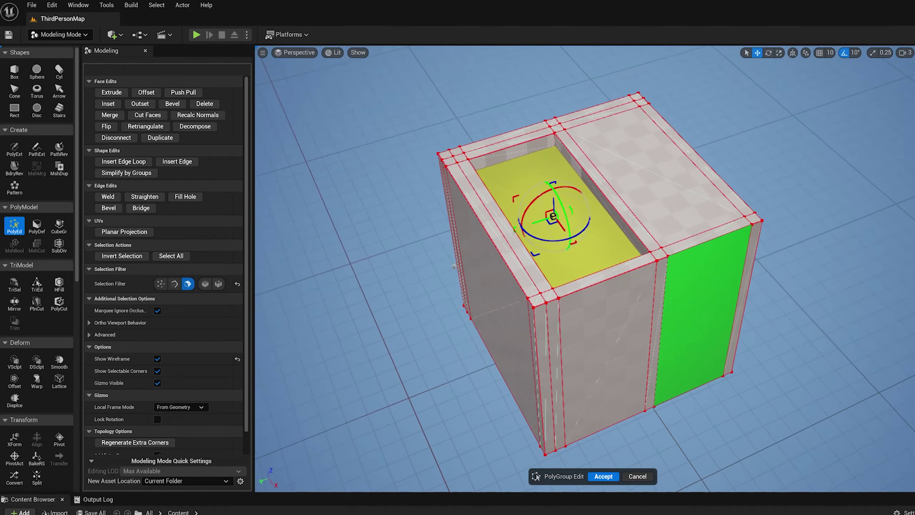
left_click_drag(453, 266, 468, 270, "alt")
left_click(123, 161)
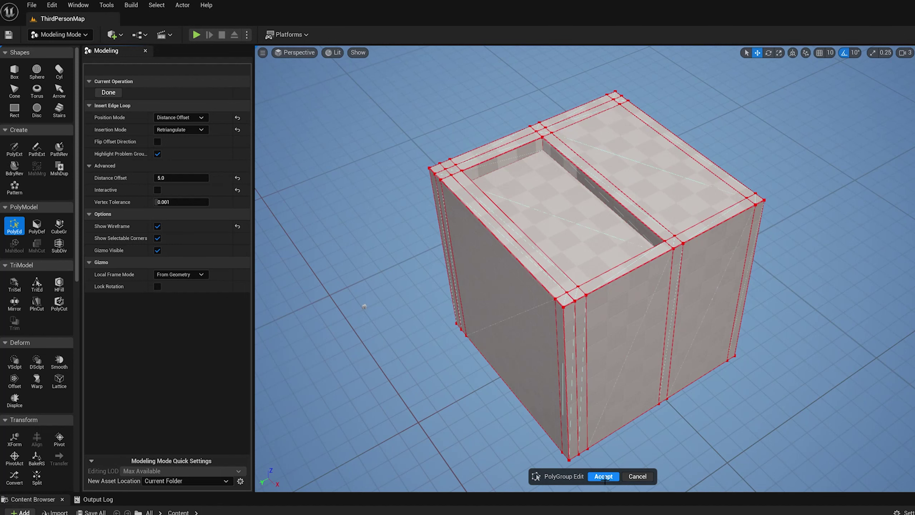
left_click(99, 94)
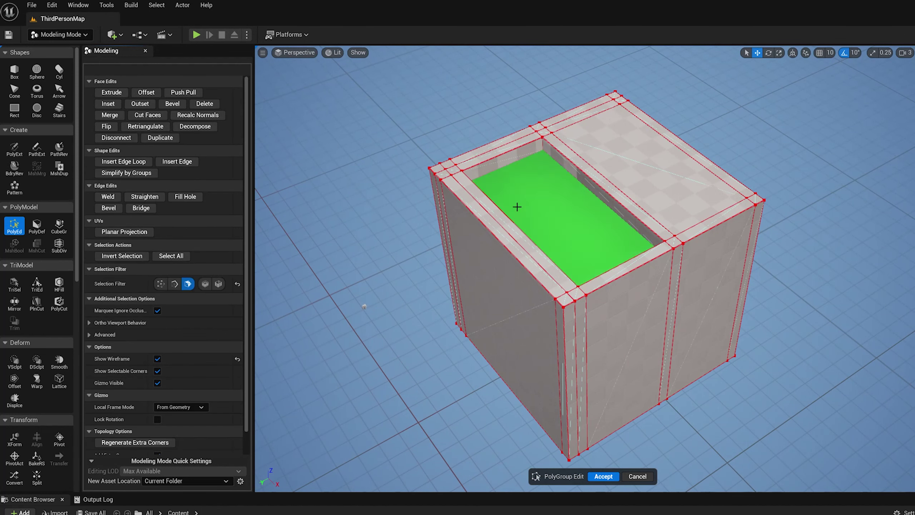
Decompose the recess floor on the cube's top into separate triangular polygroups.
left_click(517, 204)
left_click(203, 129)
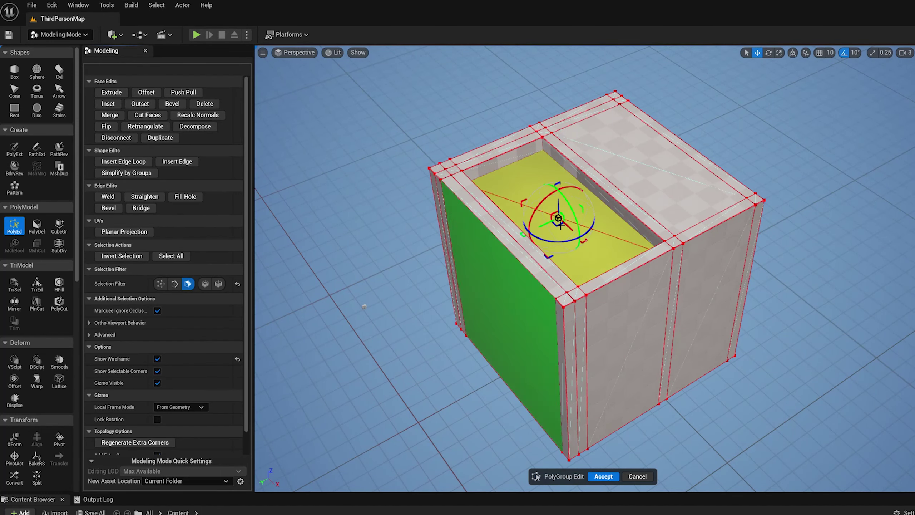
left_click_drag(670, 325, 555, 343, "alt")
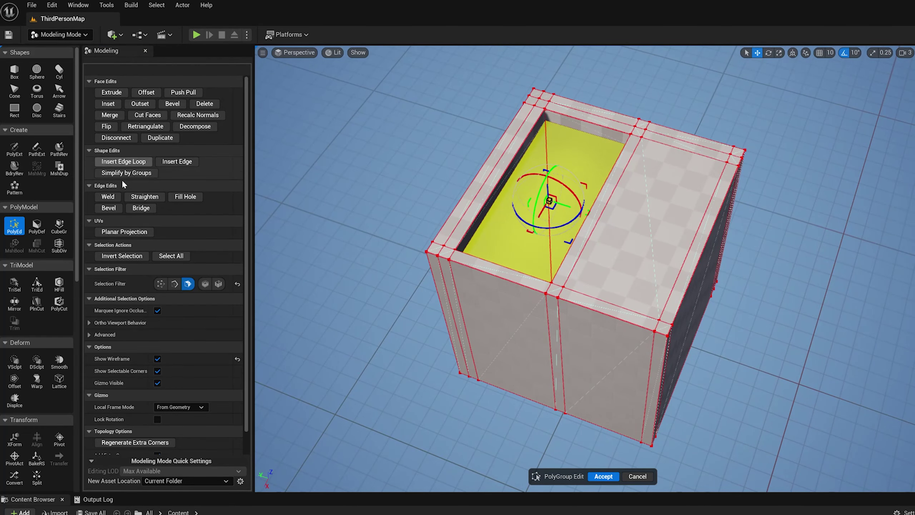
Start an edge loop insertion, examine how loops meet the decomposed recess floor, and discard the PolyGroup edits to the cube.
left_click(124, 162)
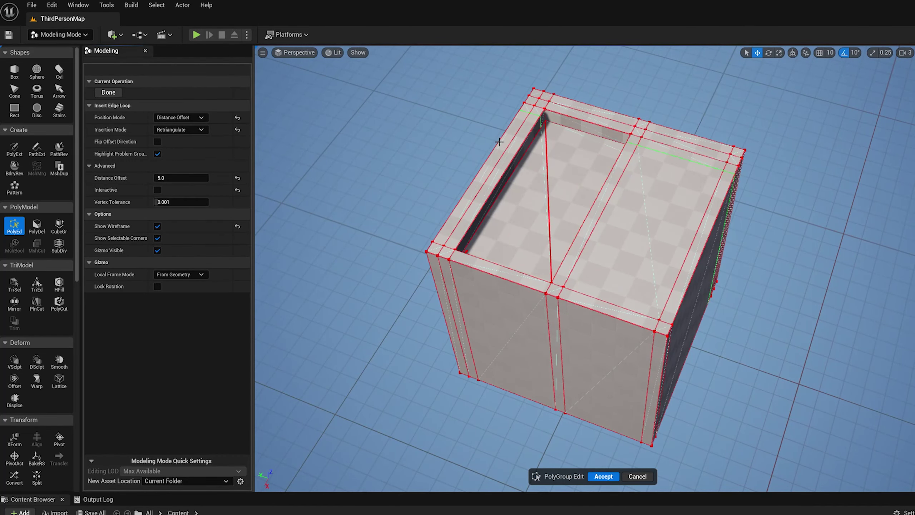
left_click_drag(499, 141, 491, 280, "alt")
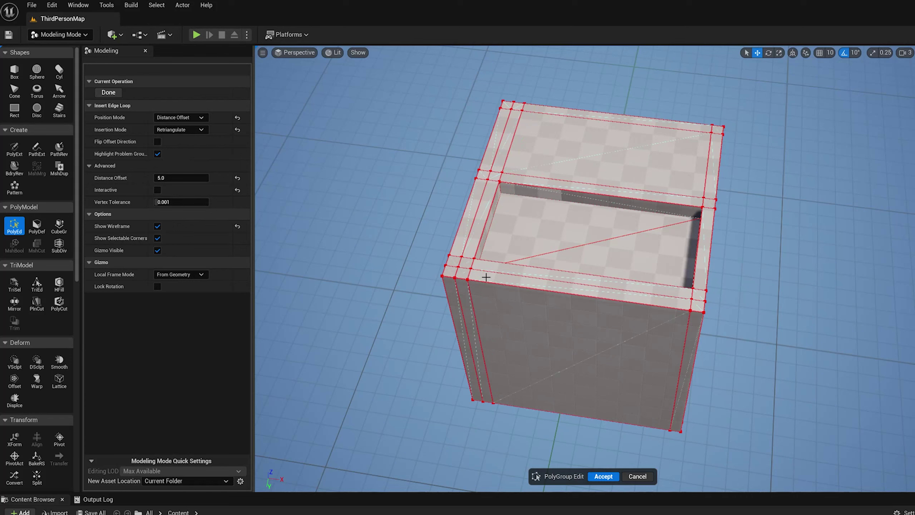
scroll(484, 272, "up", 4)
scroll(485, 272, "down", 1)
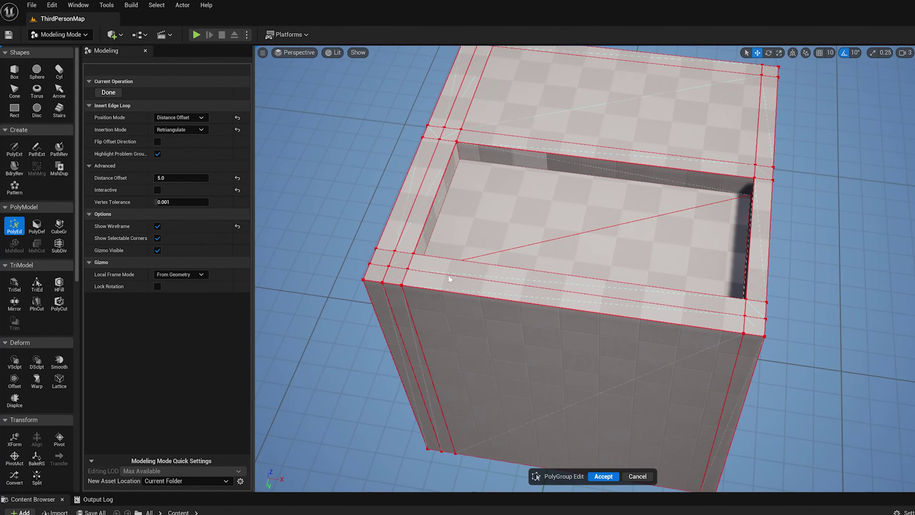
left_click_drag(577, 115, 447, 109, "alt")
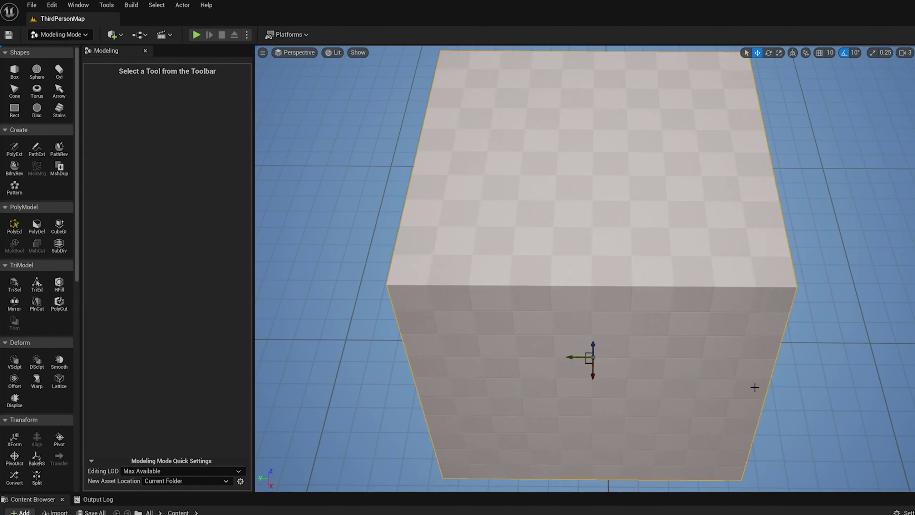
Create a new 100 × 100 × 100 box with per-quad polygroups beside the existing cubes.
scroll(739, 362, "down", 5)
left_click(15, 72)
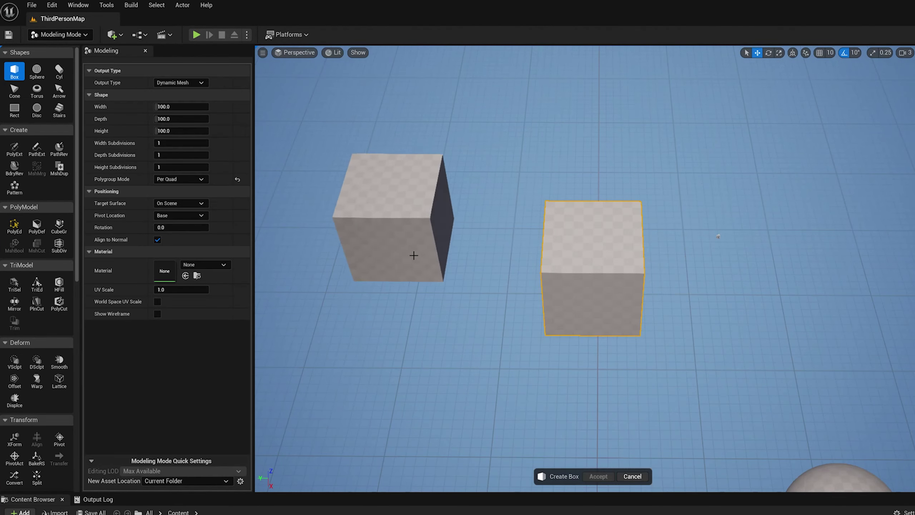
left_click(436, 268)
left_click(598, 477)
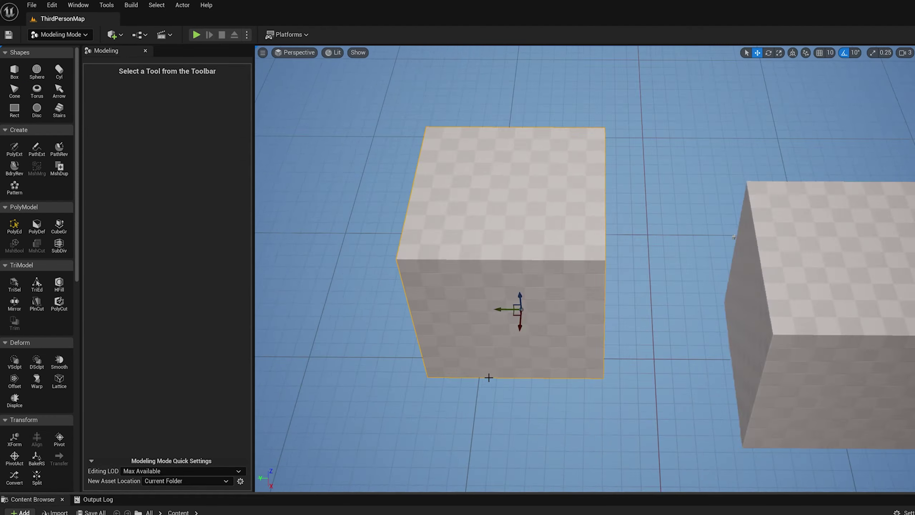
key("f")
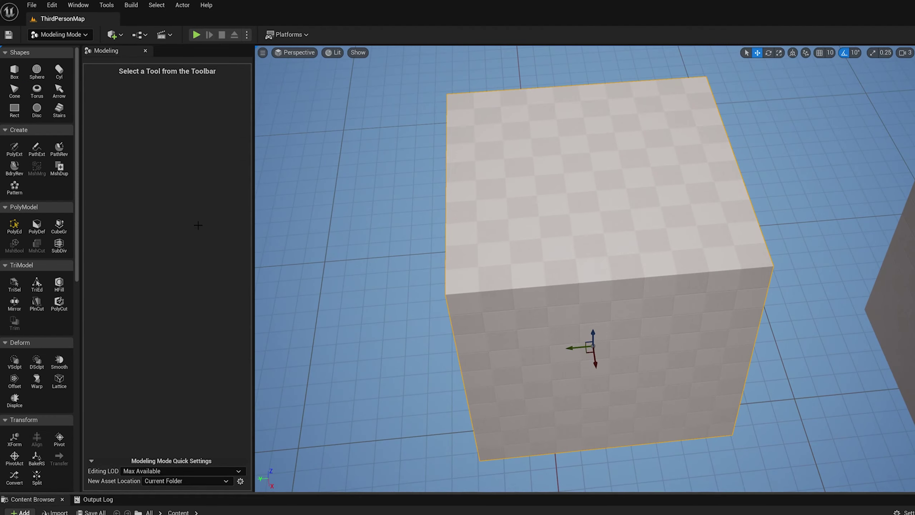
Start PolyGroup Edit on the new box and decompose its top face into two triangular polygroups.
left_click(14, 225)
left_click(529, 164)
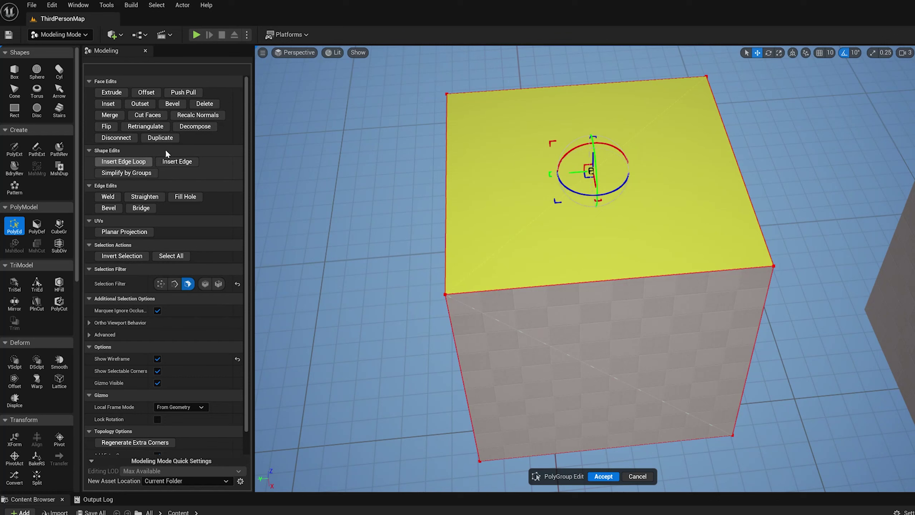
left_click(194, 126)
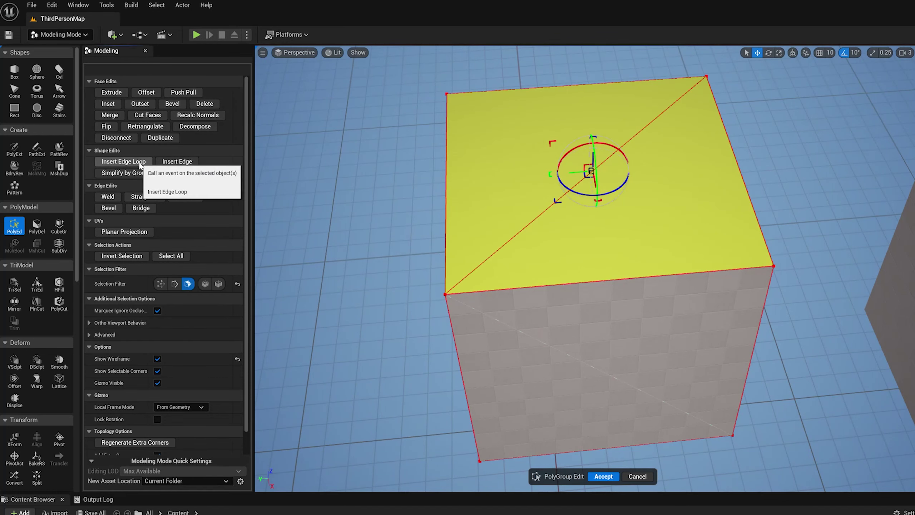
Start inserting edge loops, turn on interactive placement, and add a loop down the middle of the box's front face.
left_click(123, 162)
left_click_drag(446, 180, 512, 190, "alt")
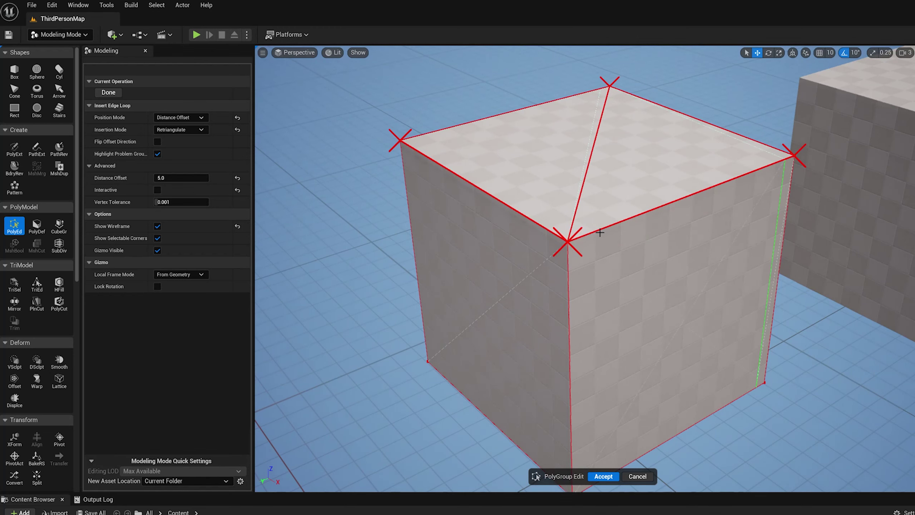
left_click_drag(600, 231, 685, 228, "alt")
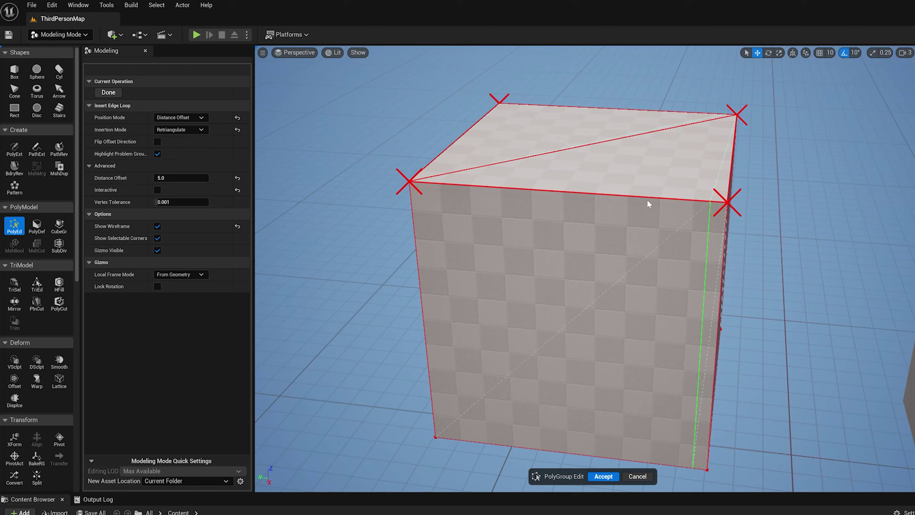
left_click(157, 190)
left_click(554, 194)
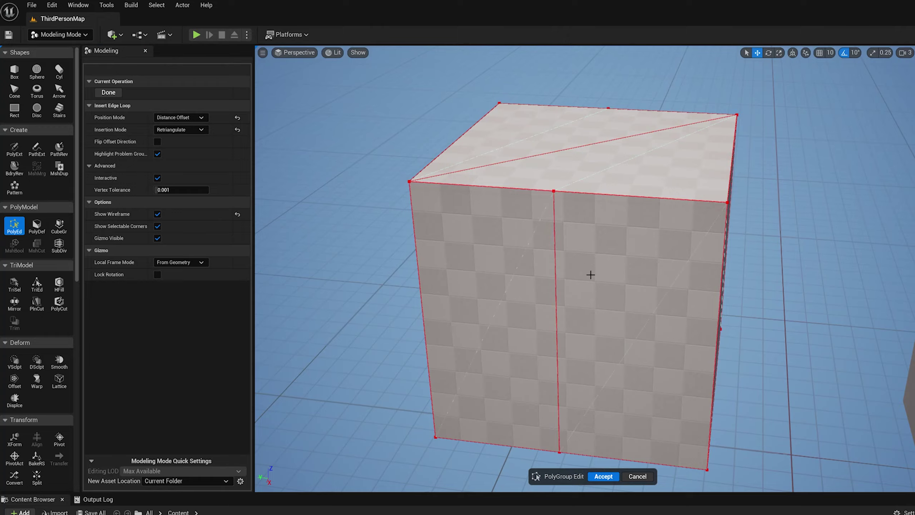
Insert two more edge loops on the box's front face, one on each side of the middle loop.
right_click_drag(590, 271, 590, 272)
left_click_drag(588, 241, 504, 313, "alt")
right_click_drag(458, 180, 459, 180)
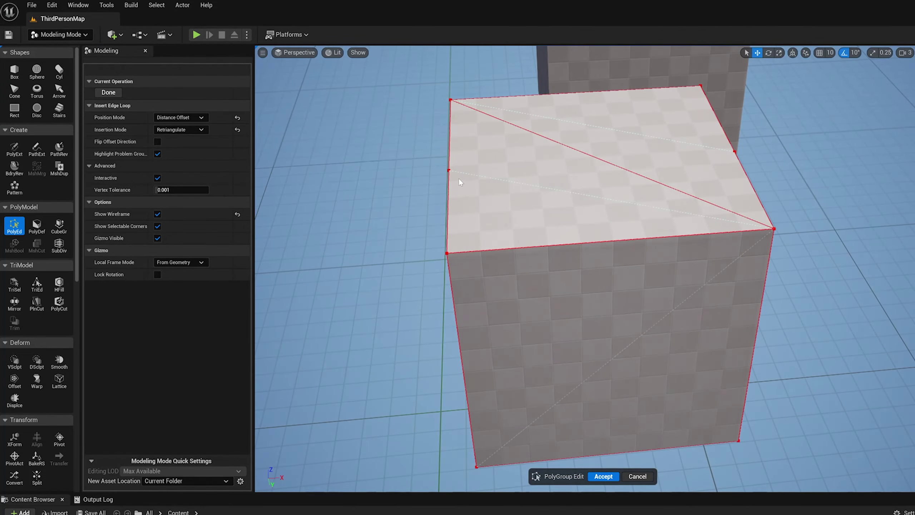
left_click_drag(719, 172, 687, 229, "alt")
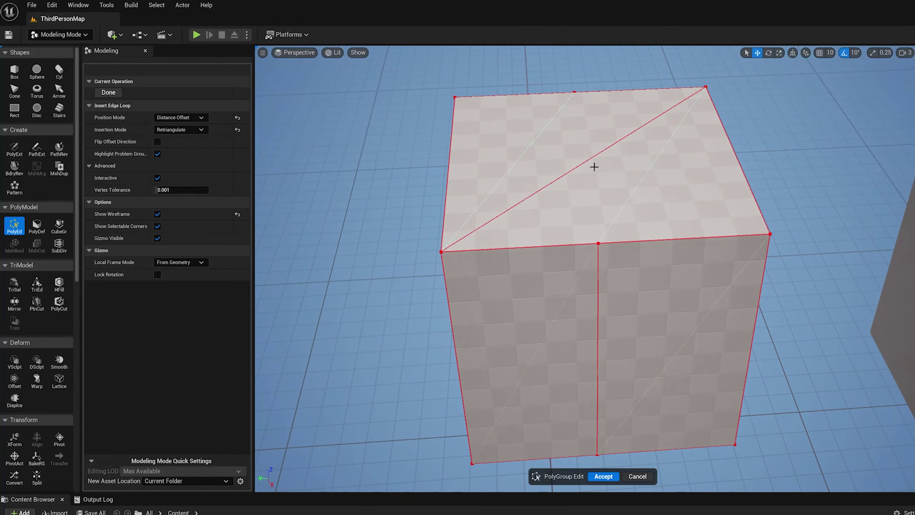
right_click_drag(652, 213, 552, 202)
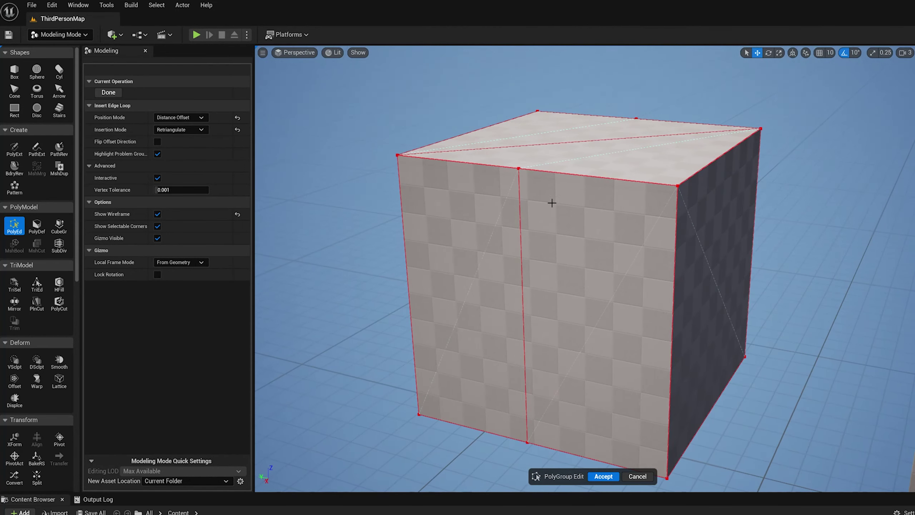
left_click(452, 164)
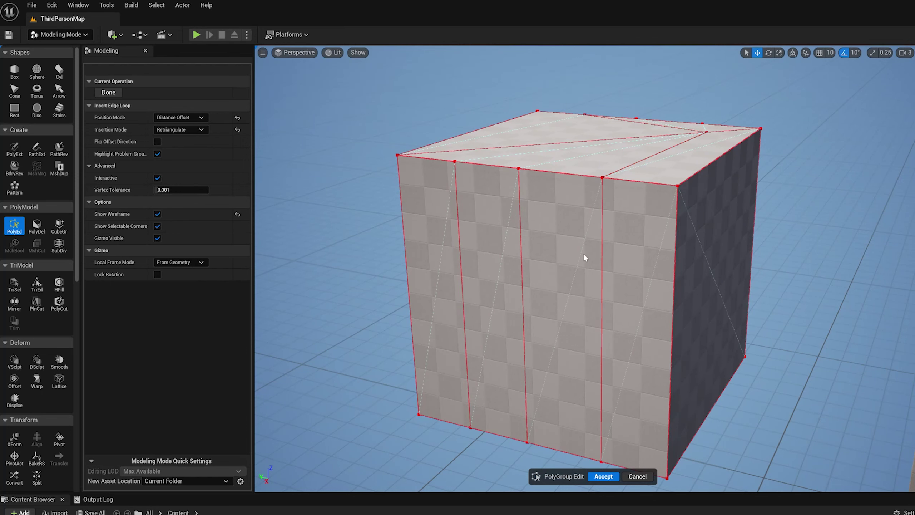
Examine how the loops cross the triangulated top of the box, and undo the last two edge loop insertions.
right_click_drag(584, 253, 567, 280)
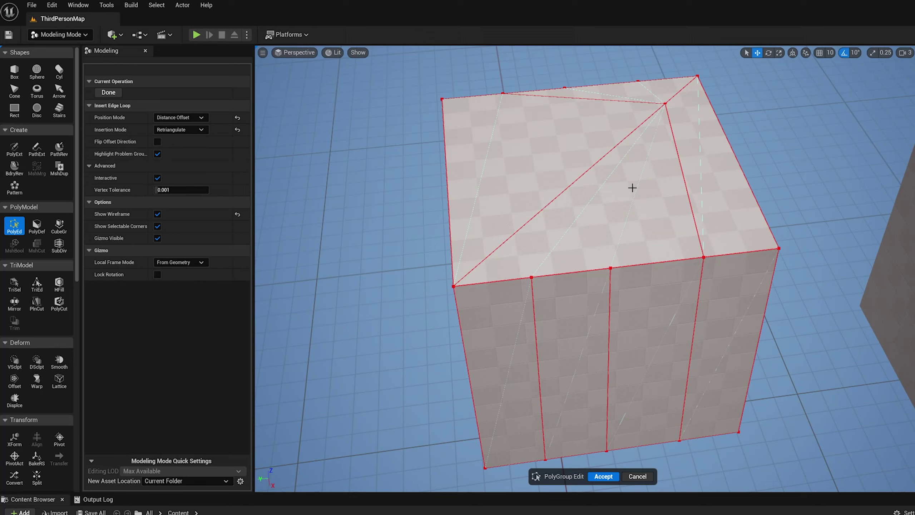
right_click_drag(645, 168, 602, 261)
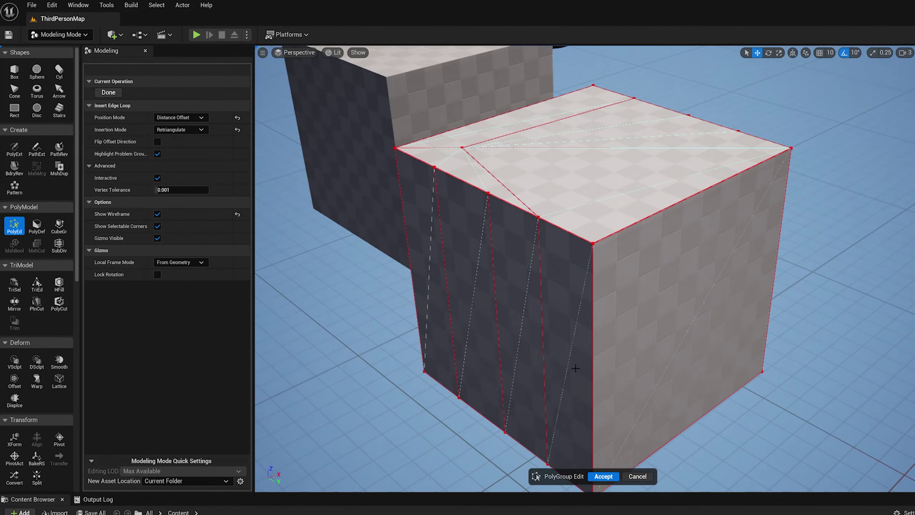
right_click_drag(490, 129, 510, 128)
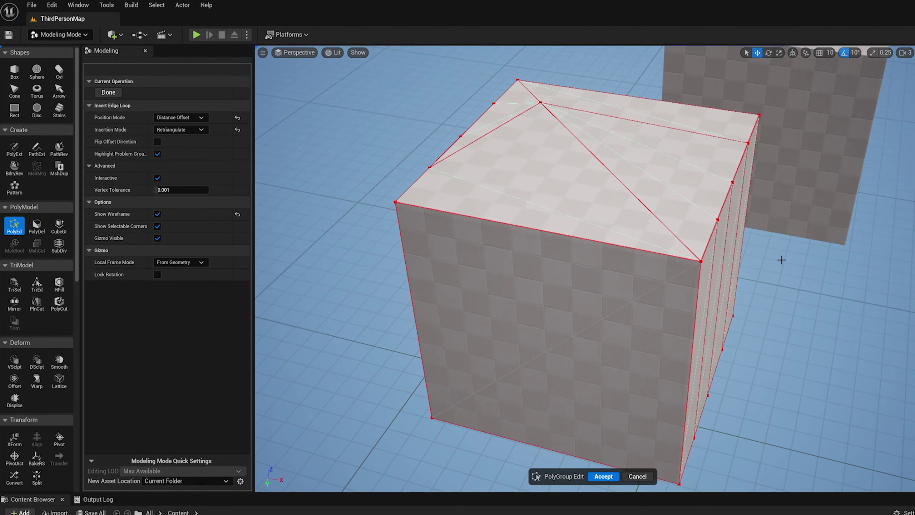
left_click_drag(781, 259, 706, 269, "alt")
key("ctrl+z")
key("ctrl+z")
Compare the edge loop preview with problem group highlighting off and on, and finish the edge loop operation.
left_click_drag(668, 246, 678, 248, "alt")
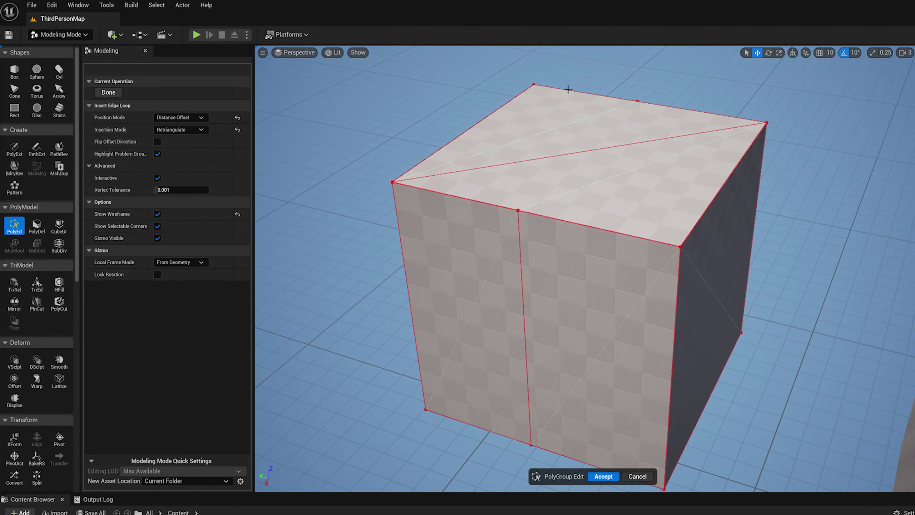
right_click_drag(554, 215, 513, 236)
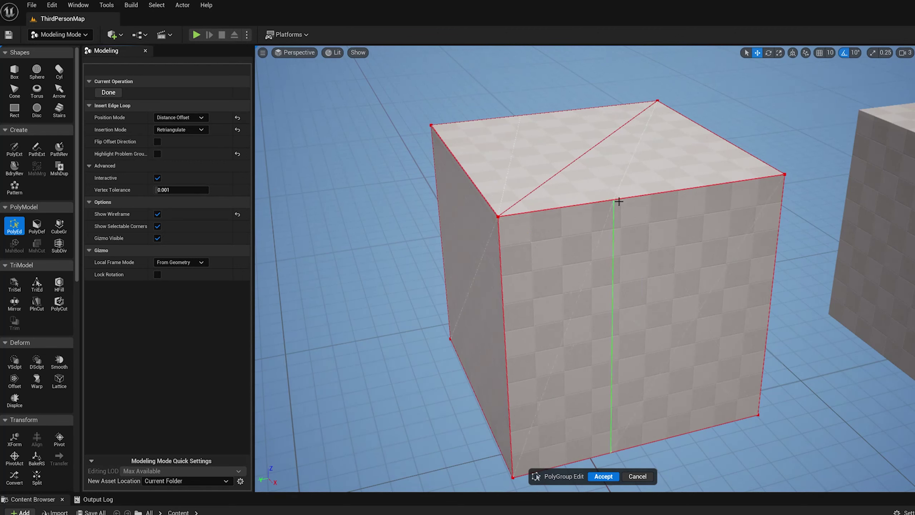
left_click(157, 154)
left_click(157, 154)
left_click(111, 92)
left_click_drag(527, 254, 471, 258, "alt")
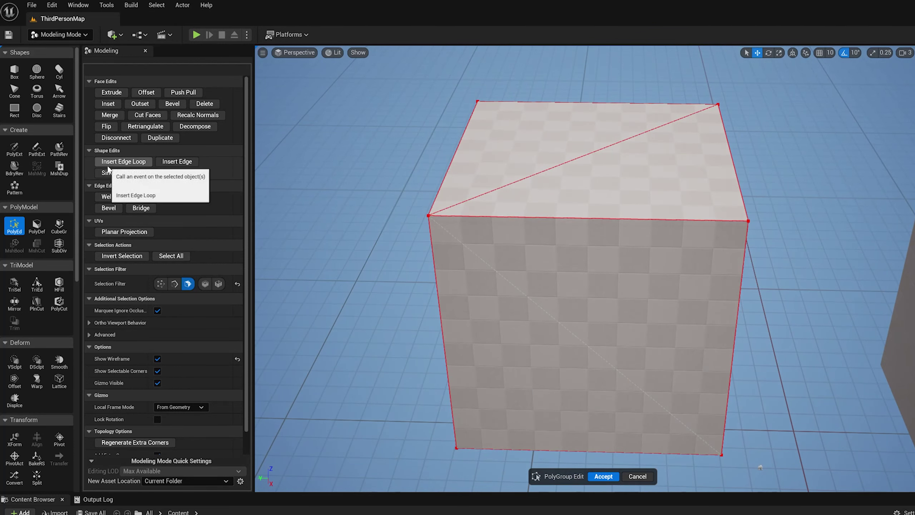